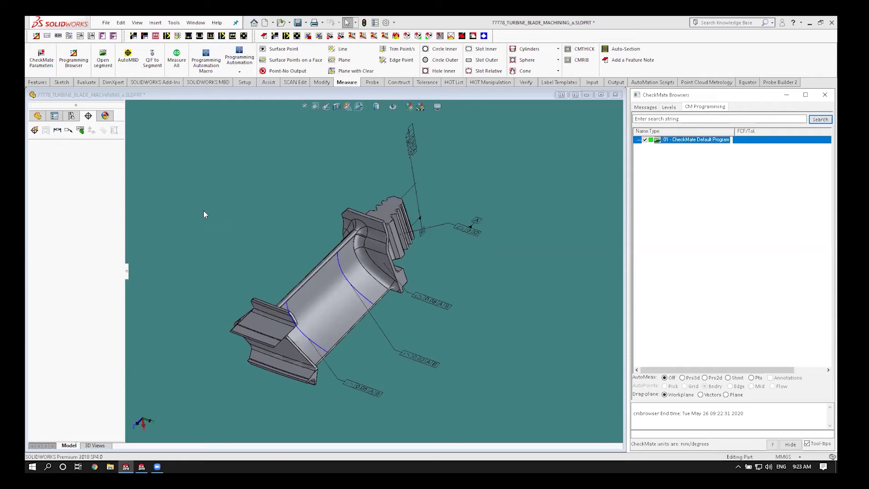
{"action": "left_click", "coordinate": [174, 23]}
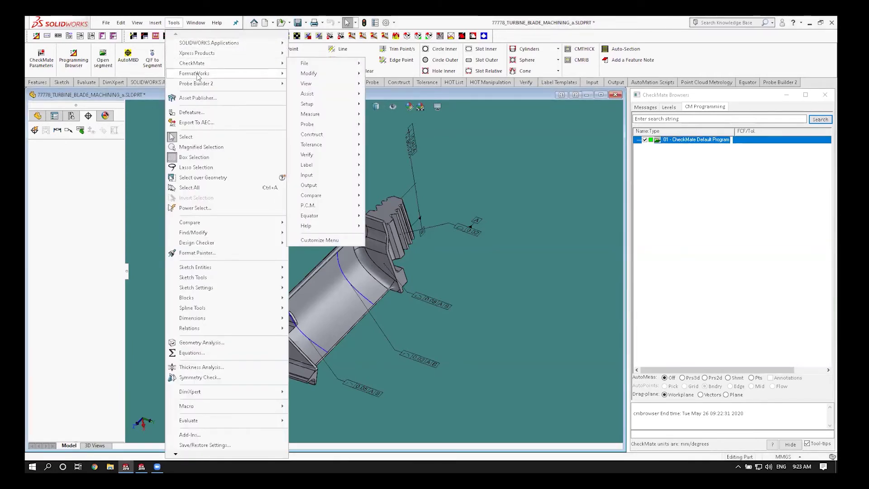
{"action": "mouse_move", "coordinate": [198, 76]}
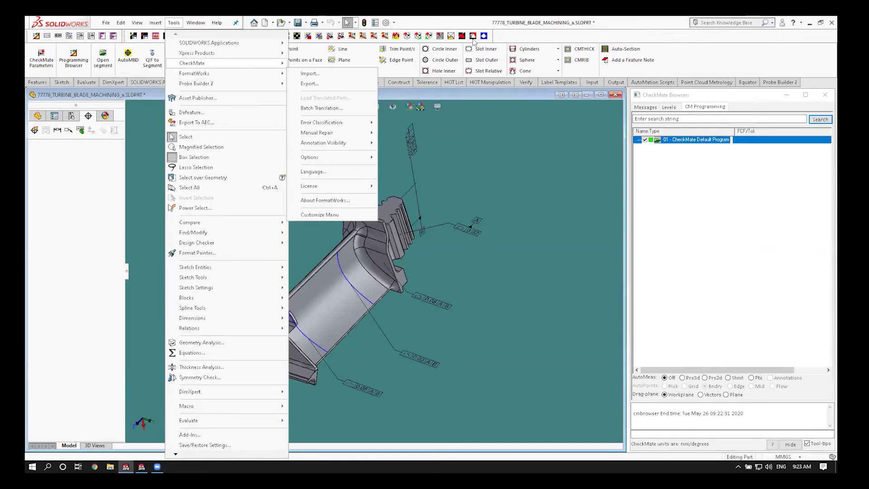
{"action": "left_click", "coordinate": [334, 164]}
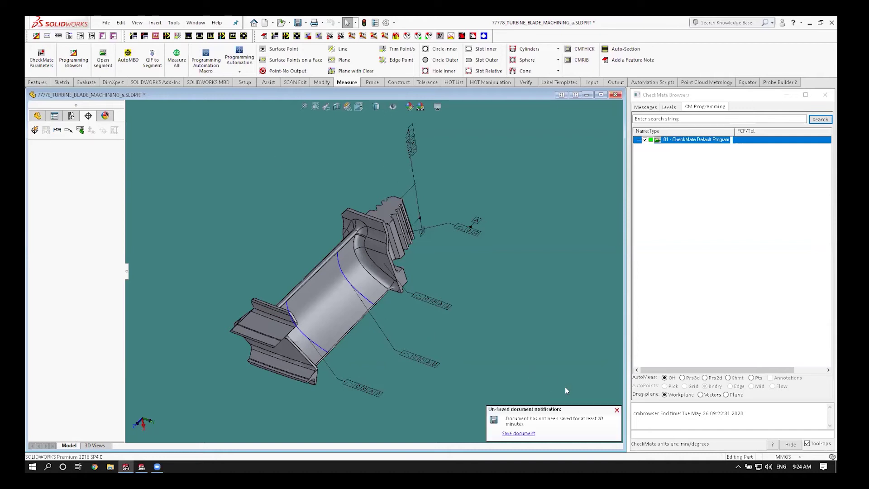
{"action": "left_click", "coordinate": [616, 410]}
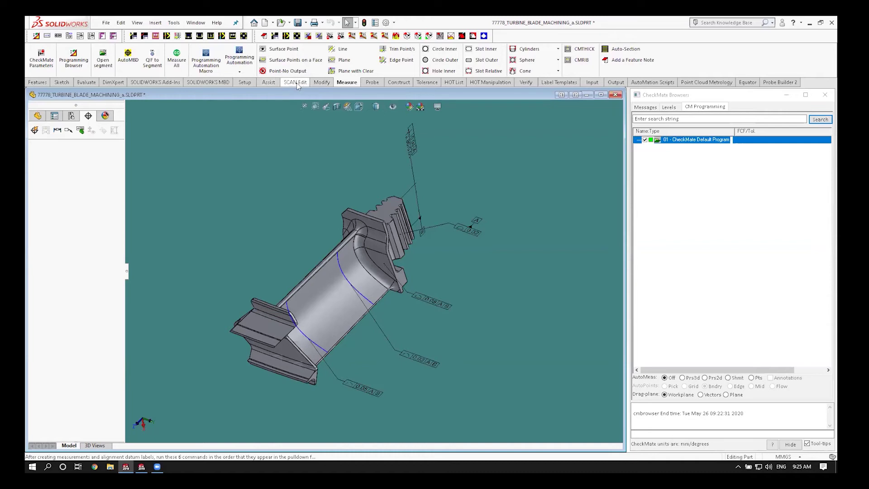
{"action": "left_click", "coordinate": [396, 83]}
{"action": "left_click", "coordinate": [427, 83]}
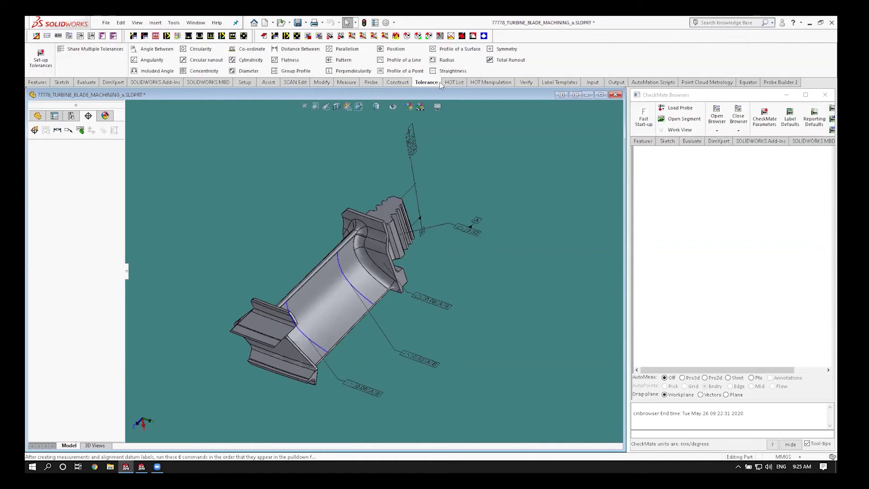
{"action": "left_click", "coordinate": [453, 83]}
{"action": "left_click", "coordinate": [488, 83]}
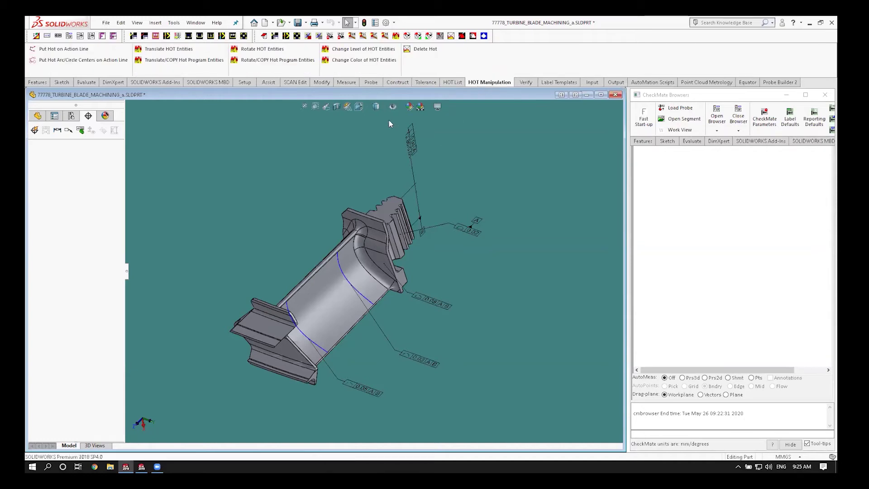
{"action": "left_click", "coordinate": [354, 83]}
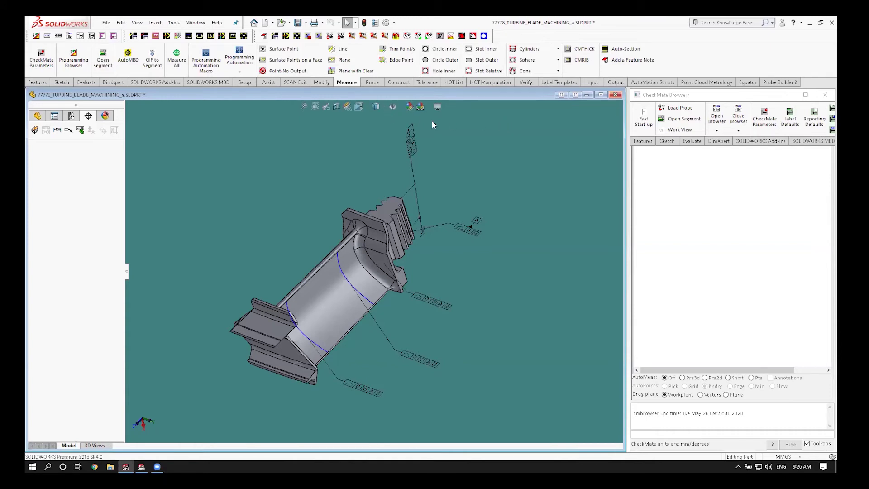
Hide the garbled CheckMate browser and reopen it on the CM Programming list
{"action": "left_click", "coordinate": [679, 110]}
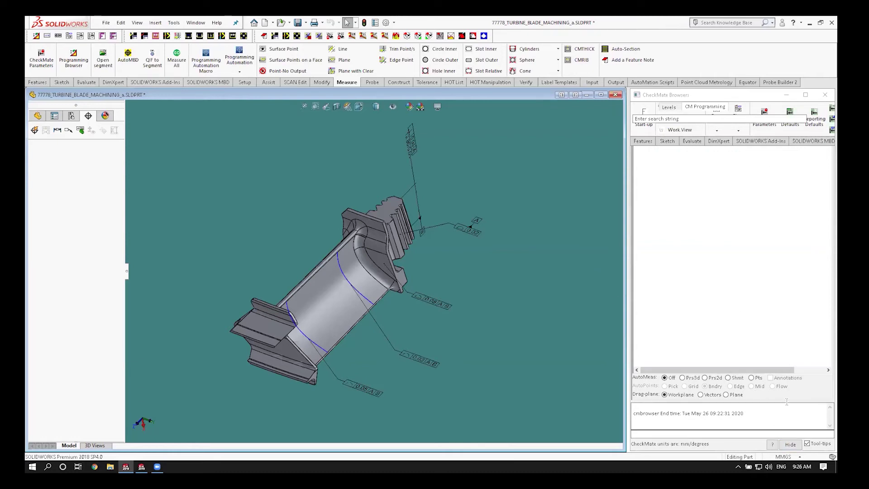
{"action": "left_click", "coordinate": [789, 443]}
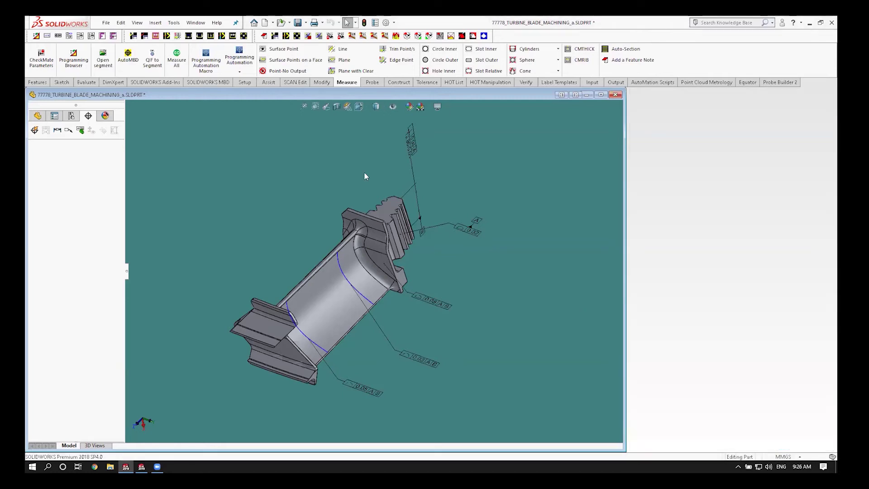
{"action": "left_click", "coordinate": [37, 35]}
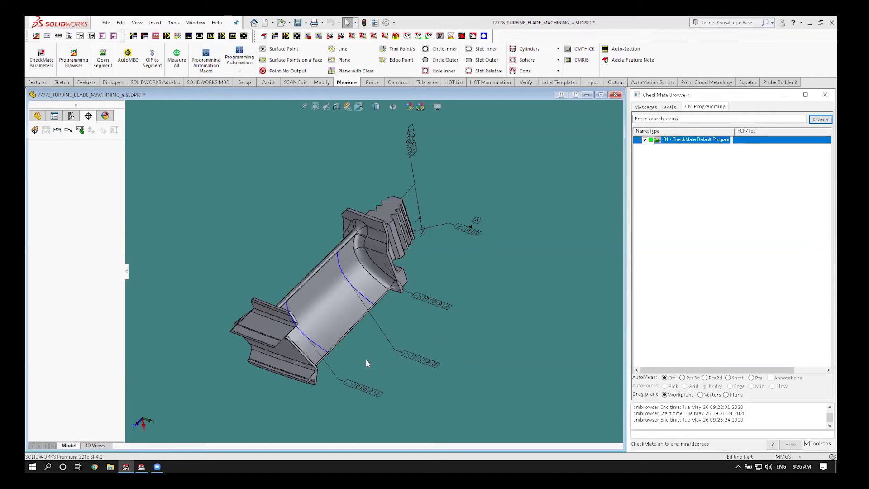
Load the probe file PH10TP20_70_1R.PRB into the inspection program
{"action": "left_click", "coordinate": [244, 82]}
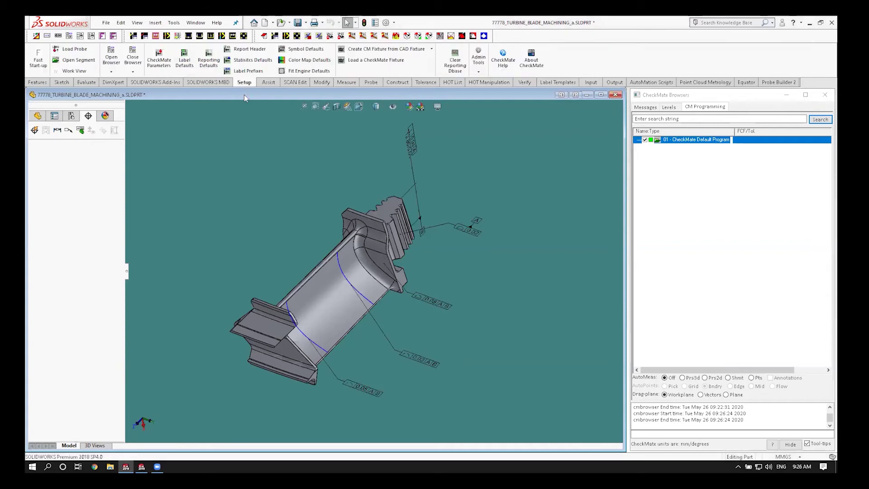
{"action": "left_click", "coordinate": [70, 50]}
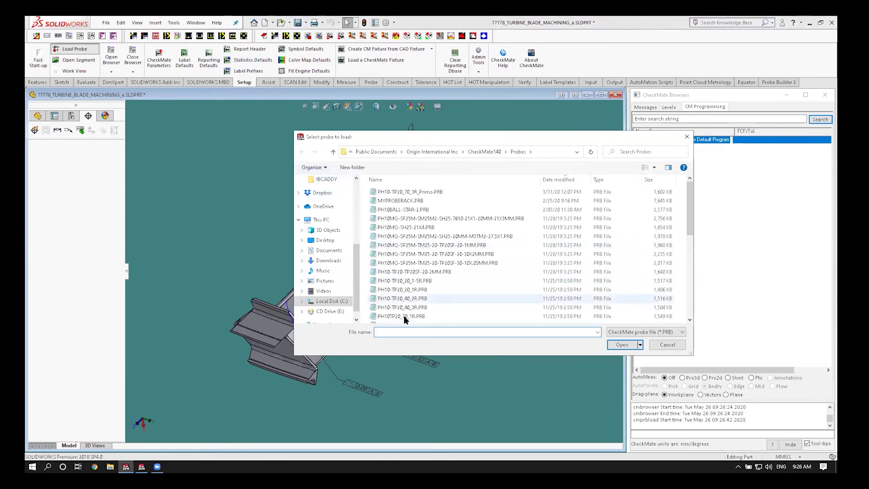
{"action": "left_click", "coordinate": [403, 315]}
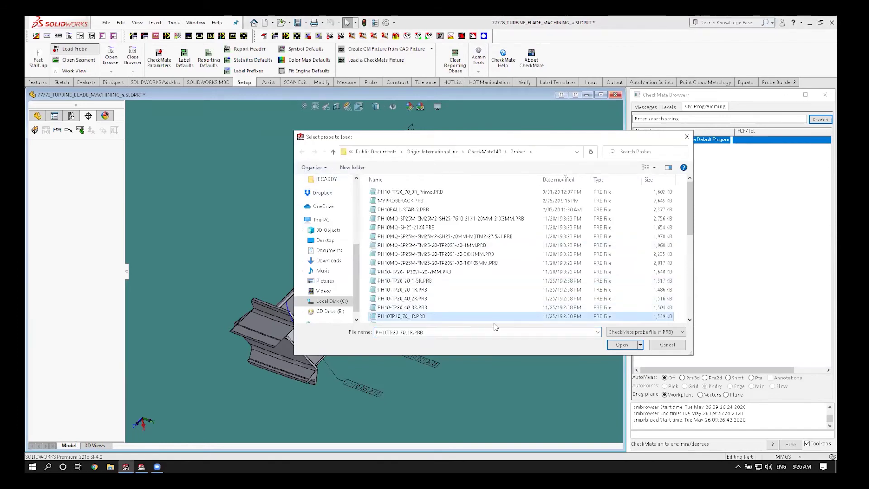
{"action": "left_click", "coordinate": [620, 345]}
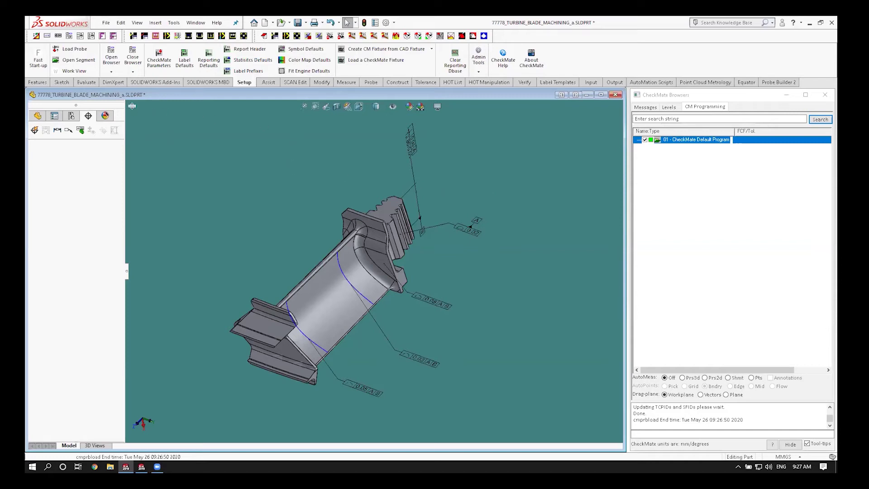
Load the PH10TP20_70_1R probe's positions from AE TBlade.INI, overwriting the existing positions, and accept the probe edits
{"action": "left_click", "coordinate": [371, 83]}
{"action": "left_click", "coordinate": [81, 71]}
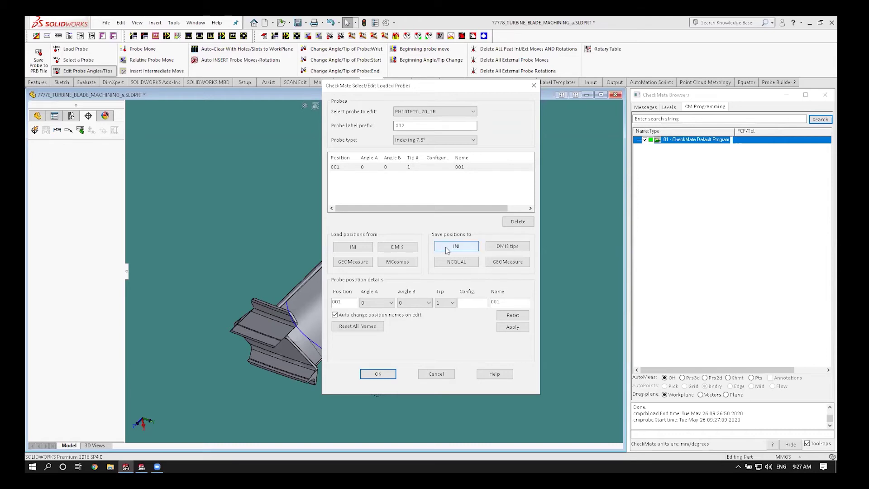
{"action": "left_click", "coordinate": [353, 247]}
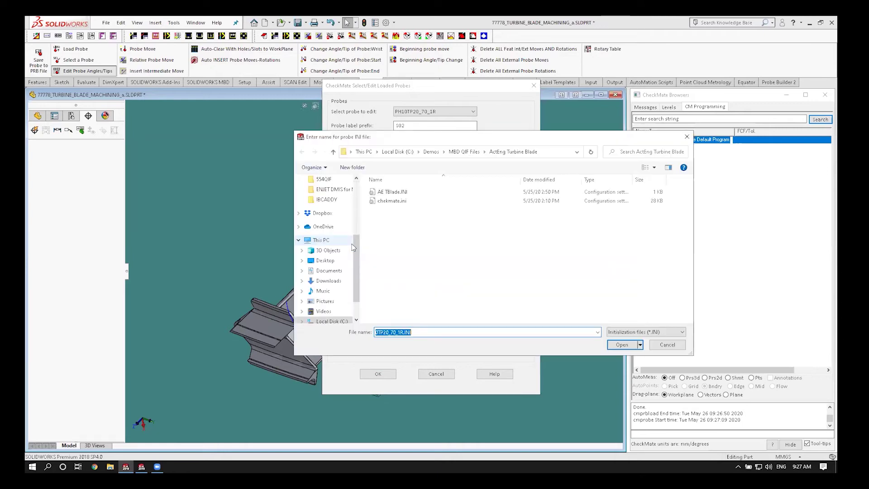
{"action": "left_click", "coordinate": [391, 192]}
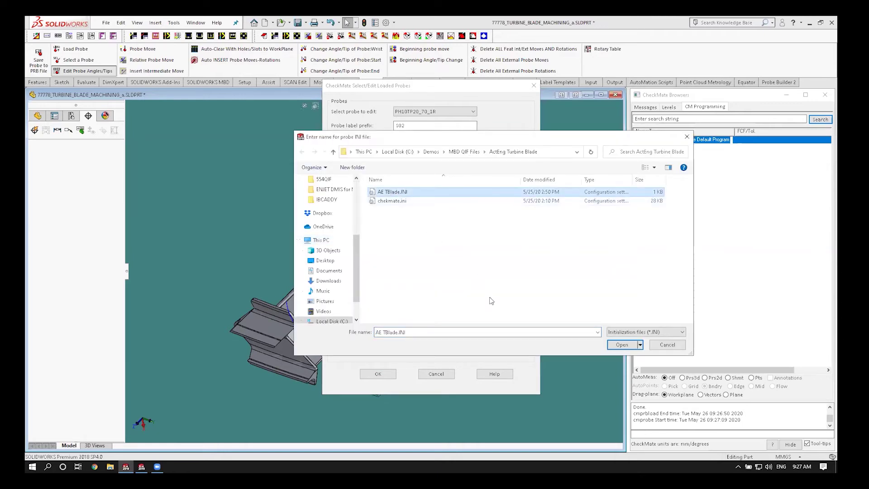
{"action": "left_click", "coordinate": [618, 346]}
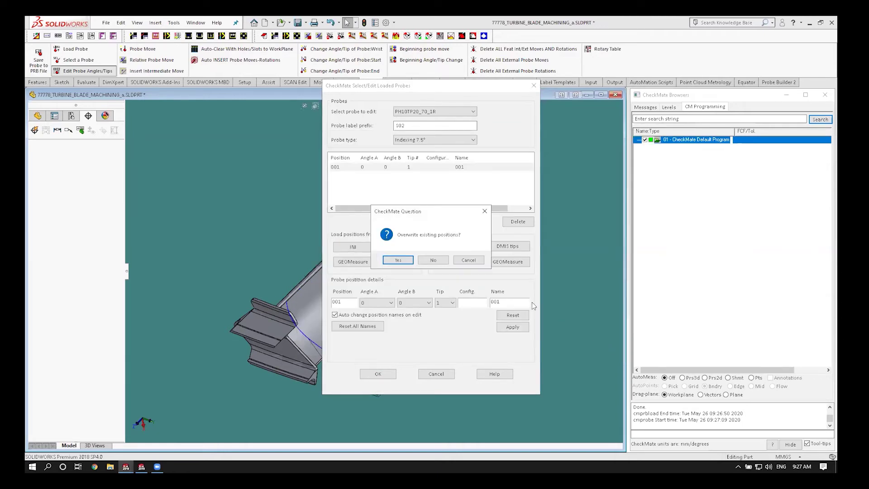
{"action": "left_click", "coordinate": [397, 260]}
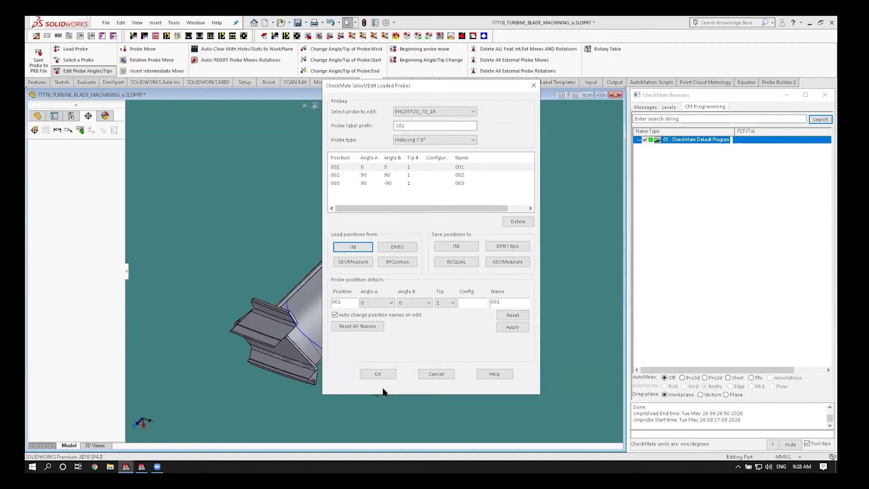
{"action": "left_click", "coordinate": [378, 374]}
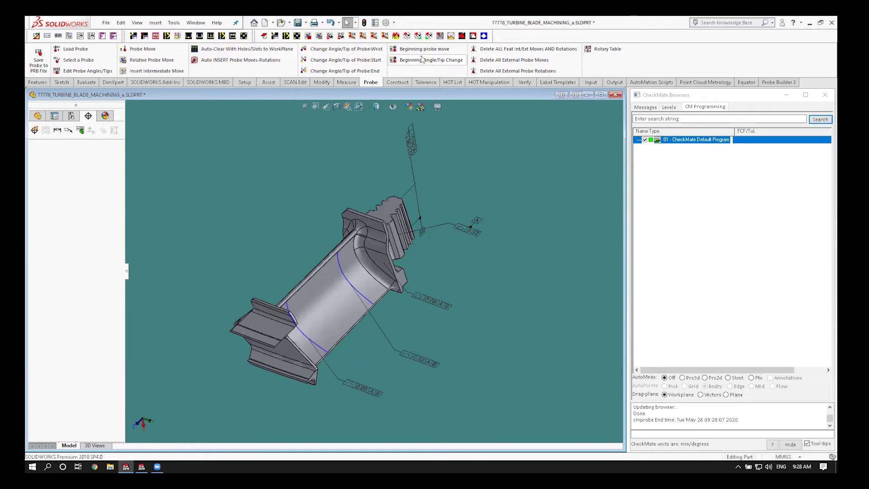
Load the CheckMate fixture file 77778_TBLADE.FIX into the turbine blade model
{"action": "left_click", "coordinate": [241, 83]}
{"action": "left_click", "coordinate": [394, 61]}
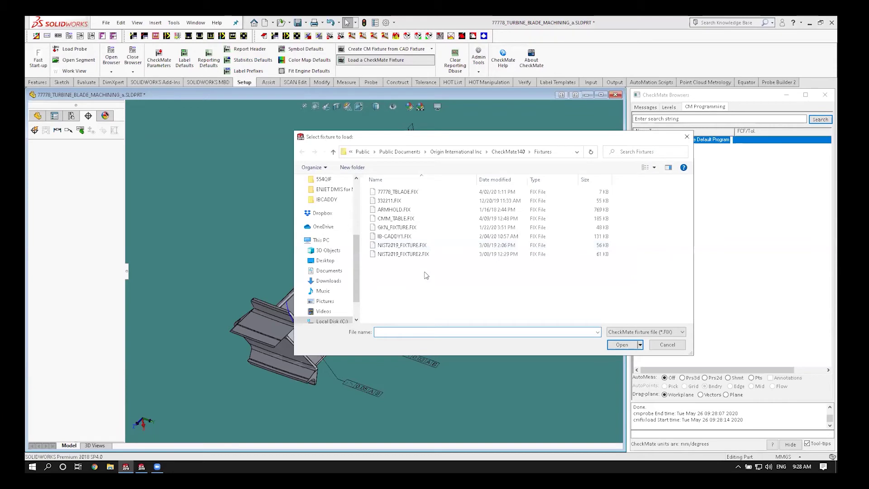
{"action": "left_click", "coordinate": [416, 192]}
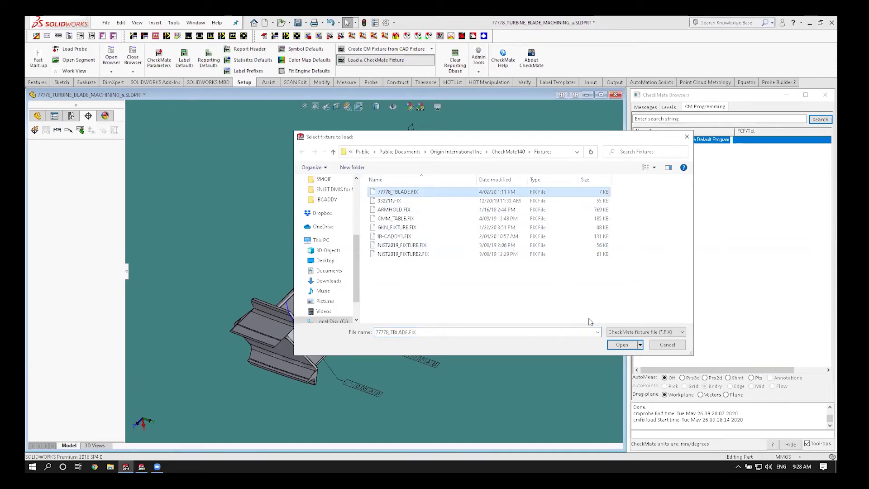
{"action": "left_click", "coordinate": [620, 344]}
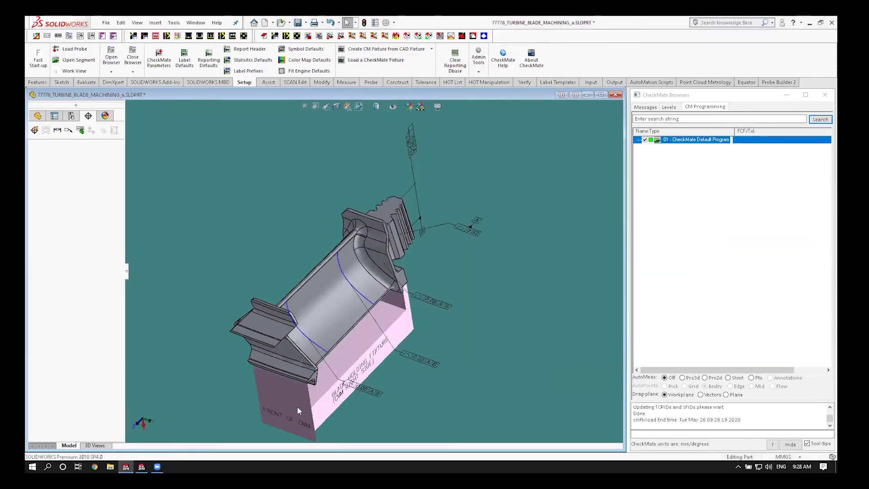
{"action": "scroll", "coordinate": [297, 406], "scroll_direction": "up", "scroll_amount": 1}
{"action": "scroll", "coordinate": [296, 388], "scroll_direction": "down", "scroll_amount": 1}
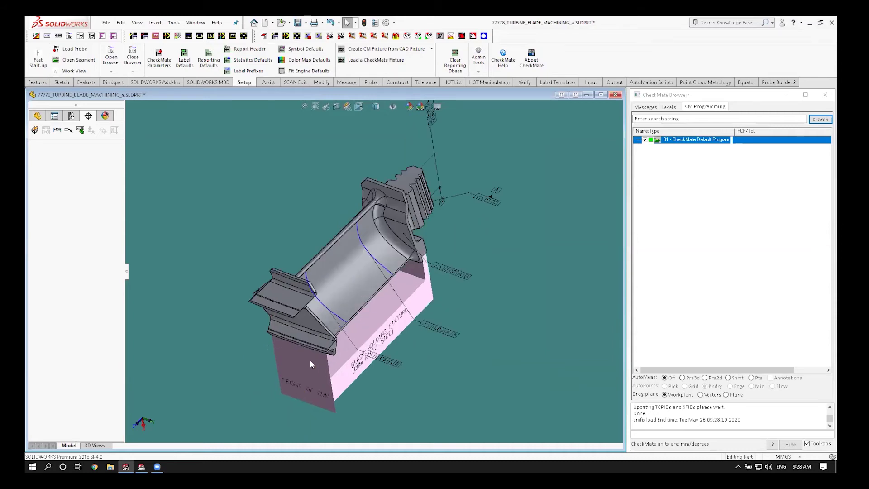
{"action": "scroll", "coordinate": [316, 351], "scroll_direction": "down", "scroll_amount": 1}
{"action": "scroll", "coordinate": [316, 351], "scroll_direction": "down", "scroll_amount": 1}
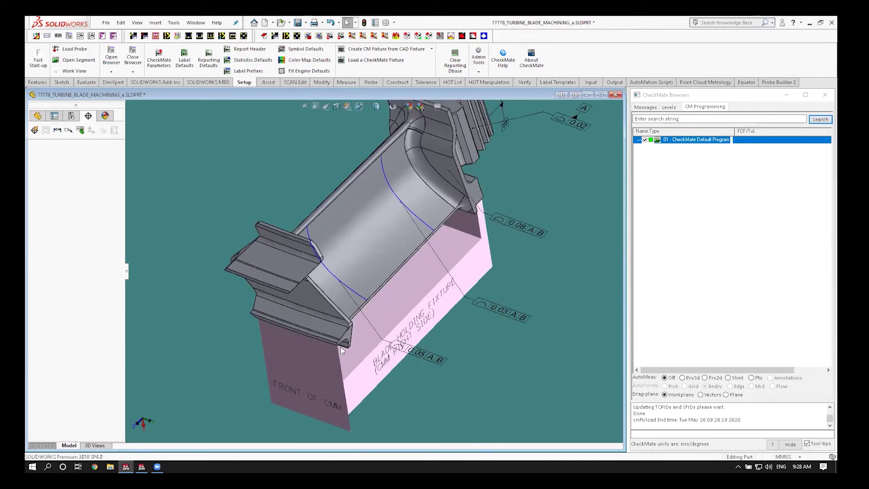
{"action": "scroll", "coordinate": [340, 346], "scroll_direction": "up", "scroll_amount": 1}
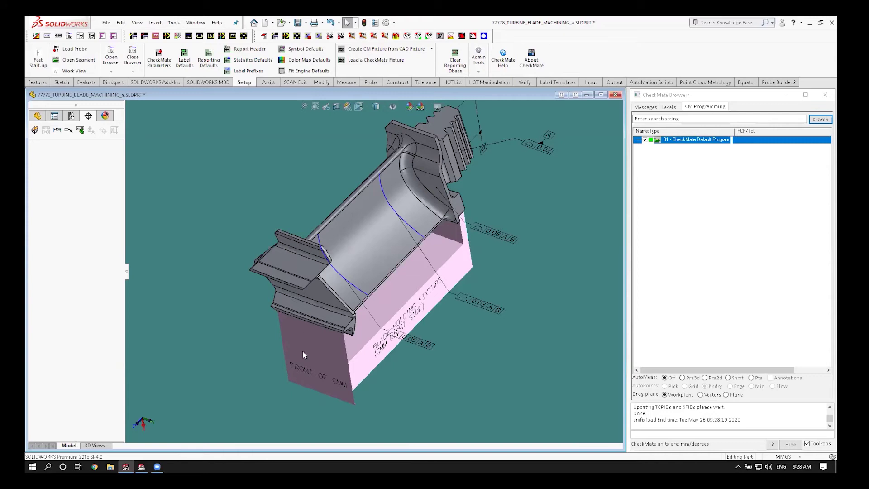
{"action": "left_click", "coordinate": [337, 419]}
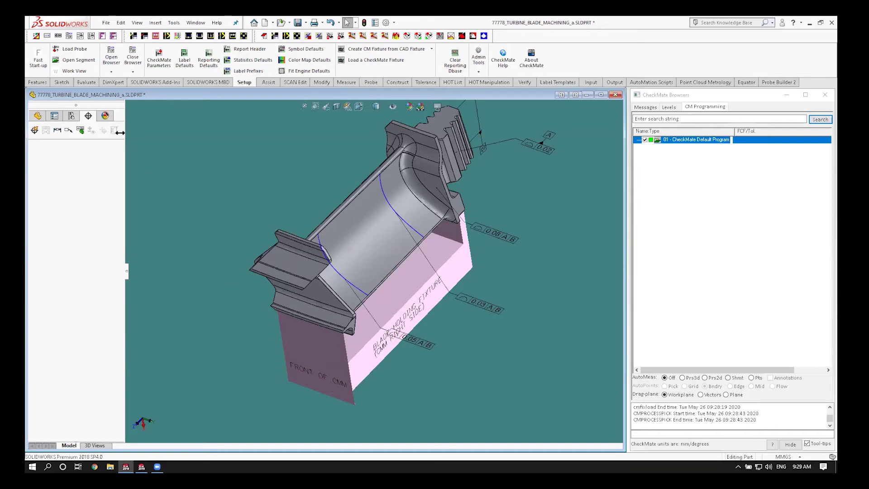
Set the part axes for the blade's orientation on the CMM in the Work View settings
{"action": "left_click", "coordinate": [73, 71]}
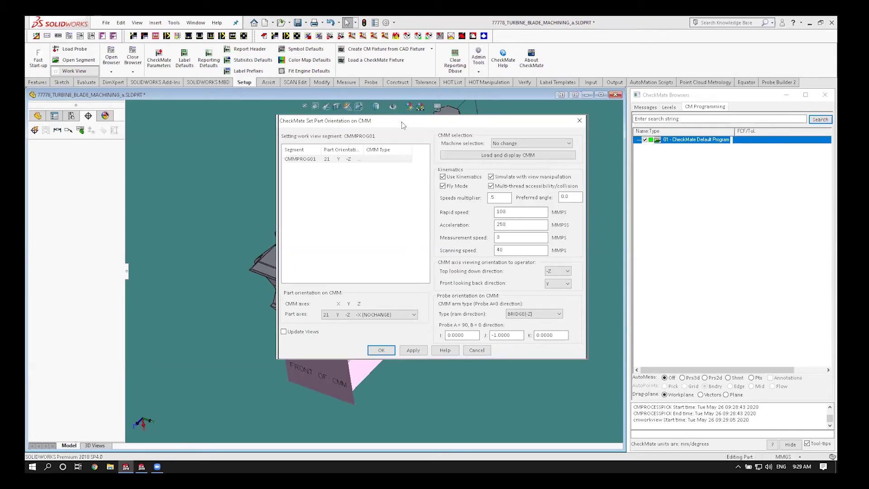
{"action": "left_click_drag", "start_coordinate": [401, 121], "coordinate": [587, 87]}
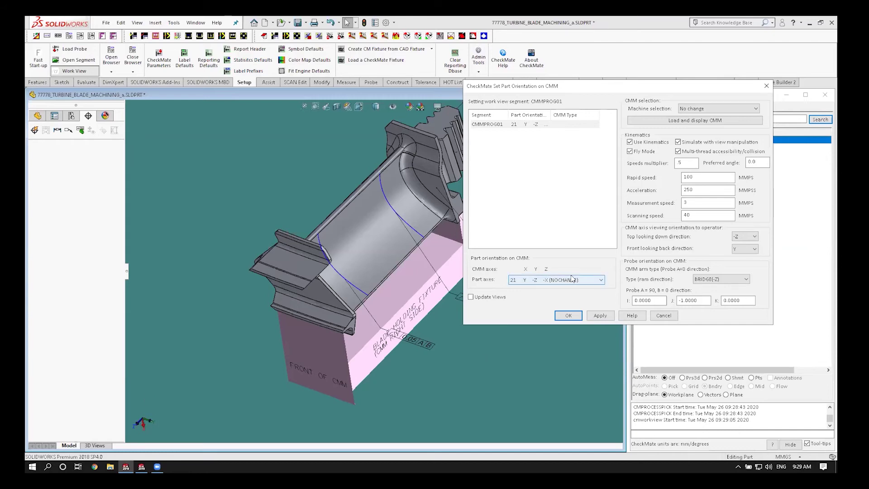
{"action": "left_click", "coordinate": [600, 279]}
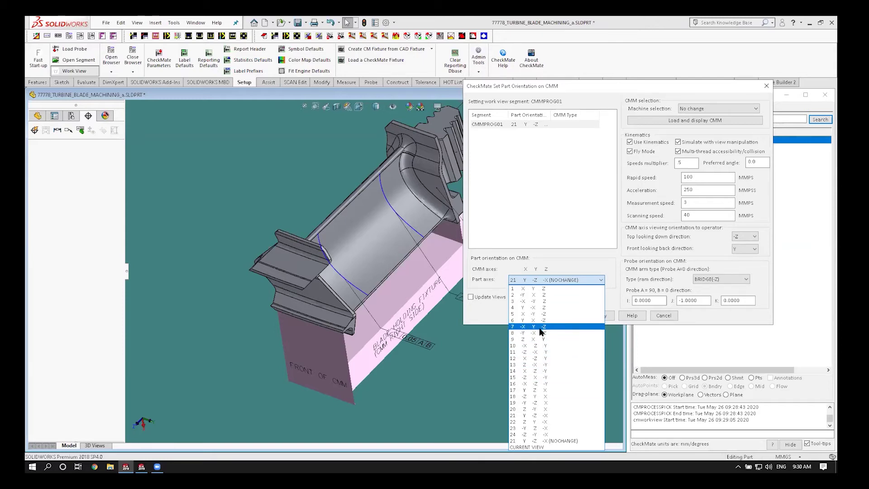
{"action": "left_click", "coordinate": [535, 371]}
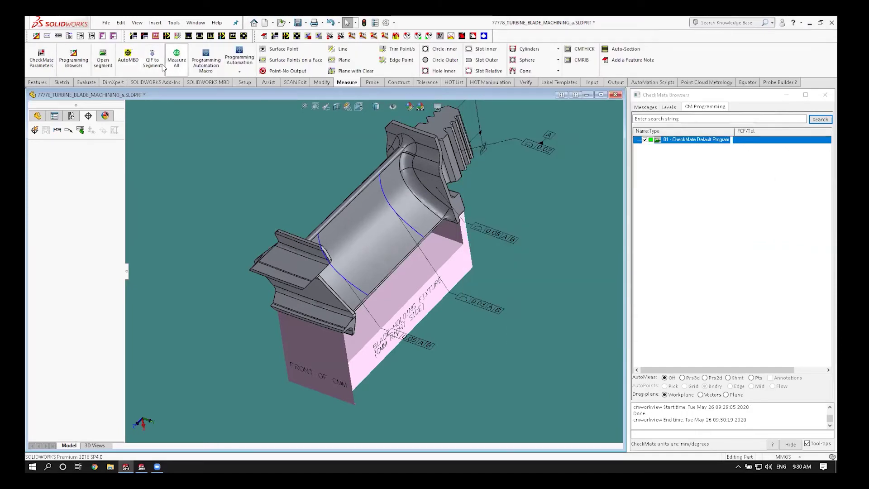
Load the QIF features and tolerances into the CheckMate Default Program with the current loader options, and simulate its probe path
{"action": "left_click", "coordinate": [153, 64]}
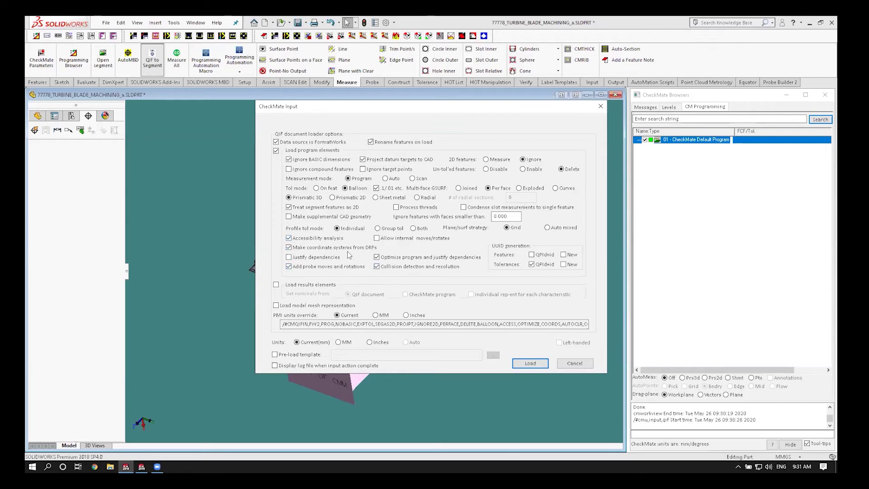
{"action": "left_click", "coordinate": [529, 363]}
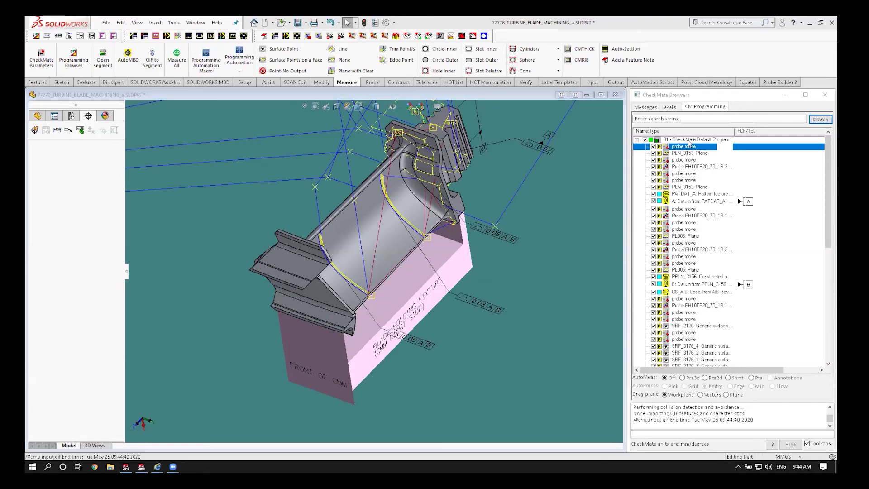
{"action": "right_click", "coordinate": [687, 140]}
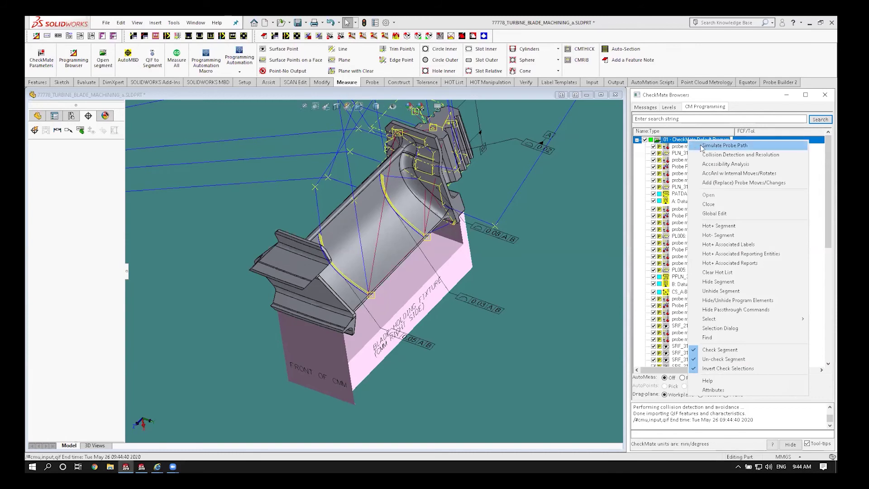
{"action": "left_click", "coordinate": [696, 144]}
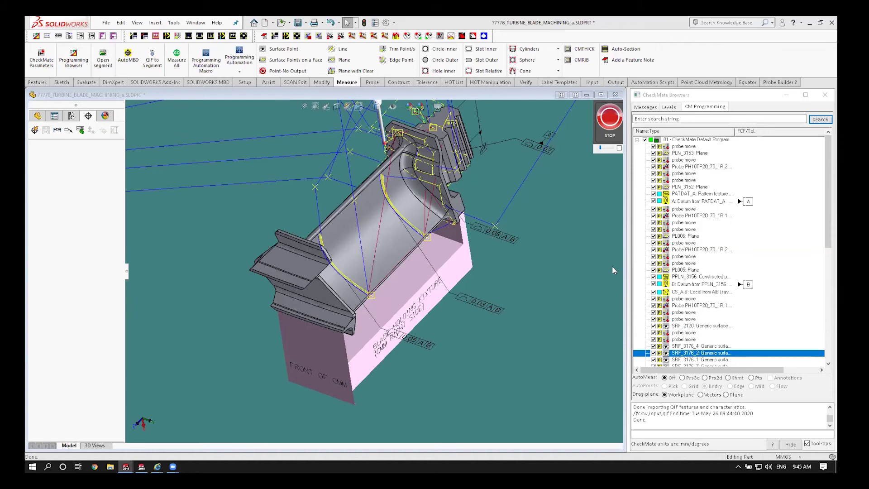
Stop the simulation and set the DMIS target CMM to Renishaw Modus for outputting the CheckMate Default Program
{"action": "left_click", "coordinate": [609, 119]}
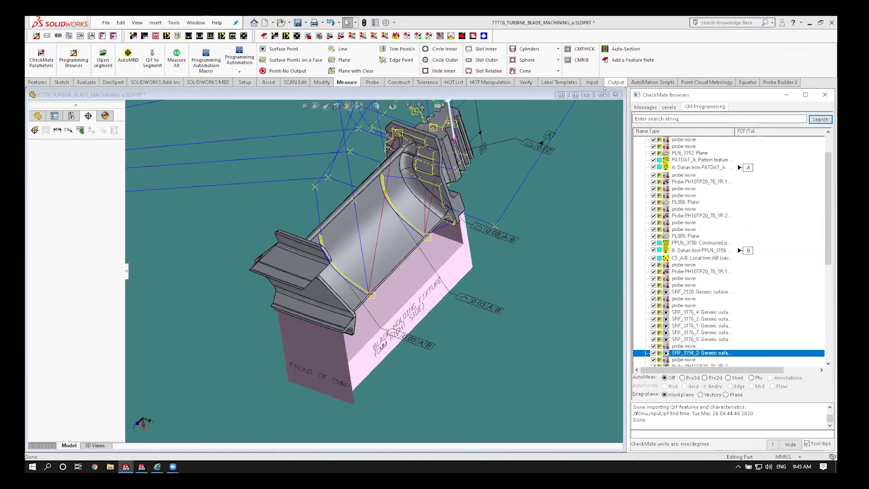
{"action": "left_click", "coordinate": [615, 81]}
{"action": "left_click", "coordinate": [40, 61]}
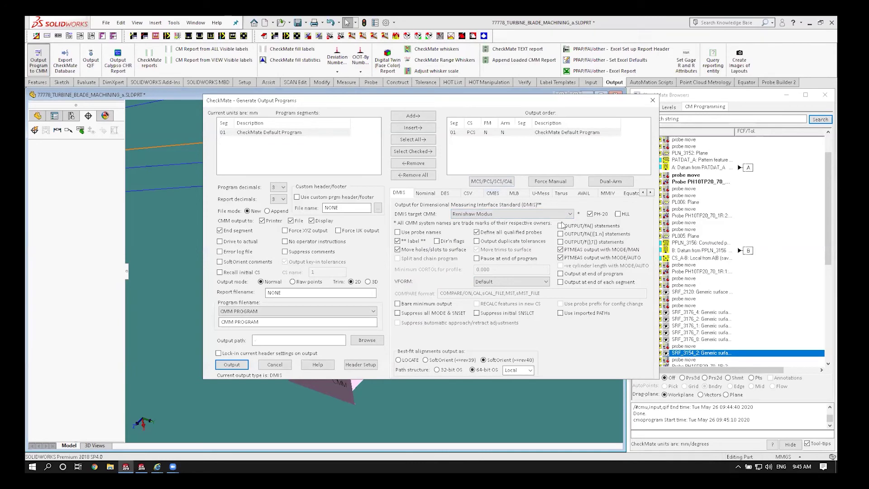
{"action": "left_click", "coordinate": [570, 214]}
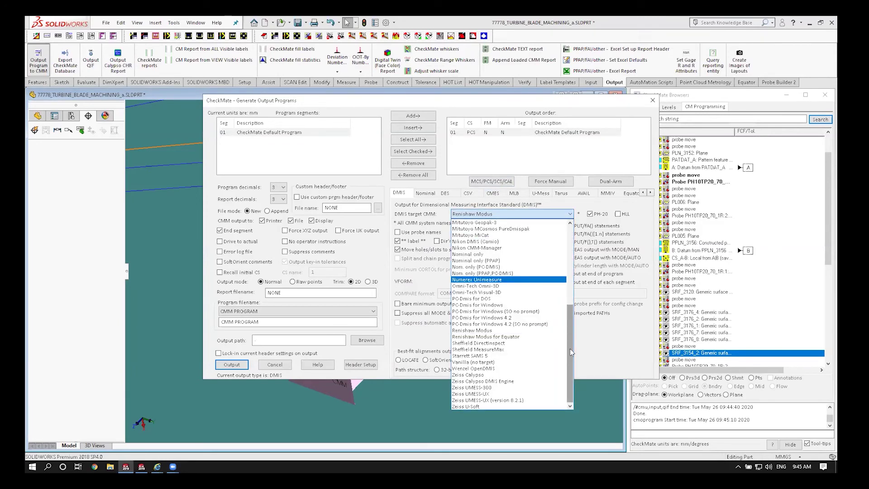
{"action": "mouse_move", "coordinate": [569, 348]}
{"action": "left_mouse_down"}
{"action": "mouse_move", "coordinate": [565, 304]}
{"action": "mouse_move", "coordinate": [566, 351]}
{"action": "left_mouse_up"}
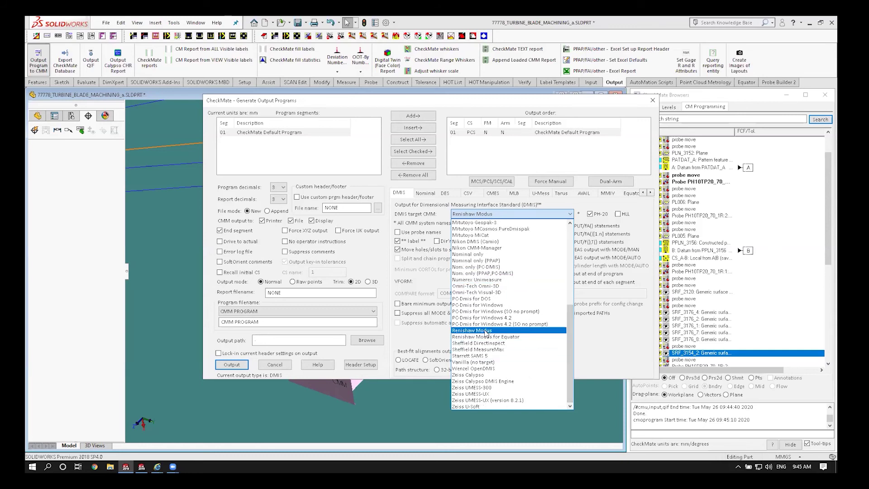
{"action": "left_click", "coordinate": [485, 331]}
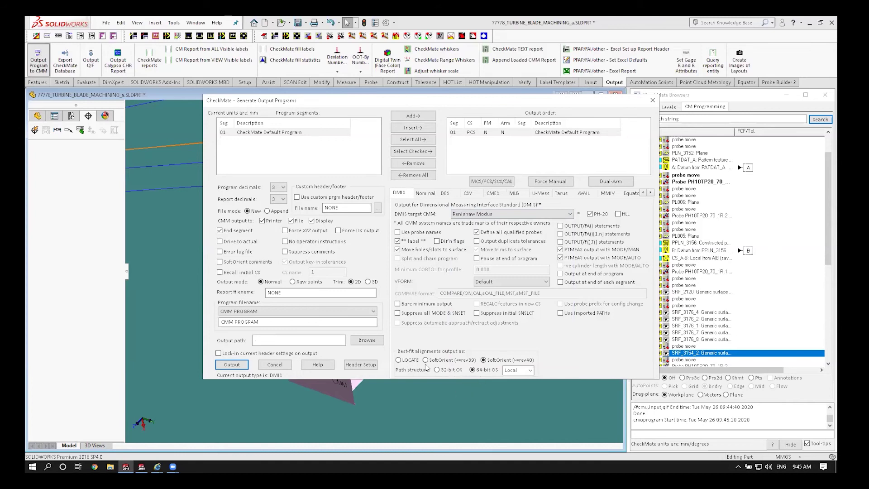
Output the CMM program to the Desktop as CMM PROGRAM.DMI, replacing the existing file
{"action": "left_click", "coordinate": [228, 365]}
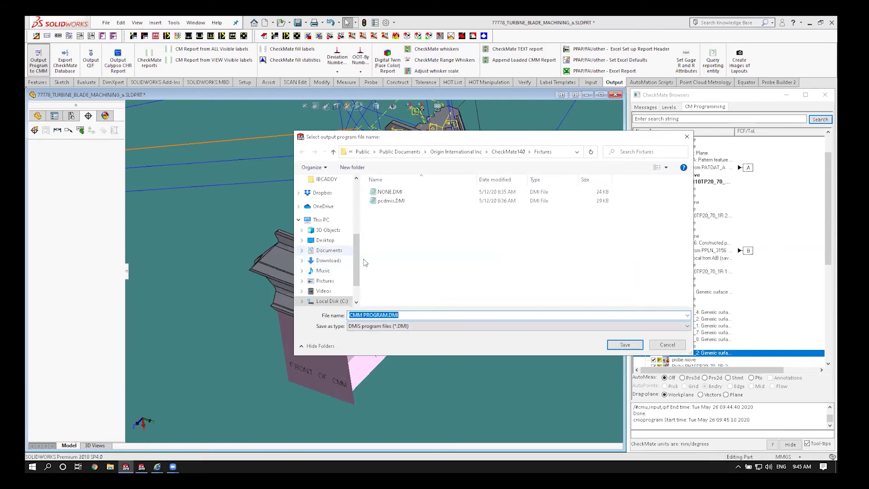
{"action": "left_click", "coordinate": [335, 241]}
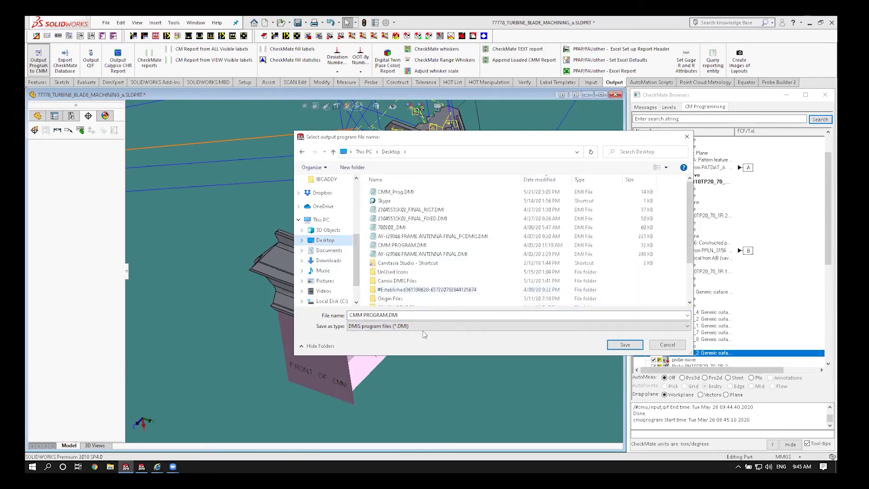
{"action": "left_click", "coordinate": [625, 344]}
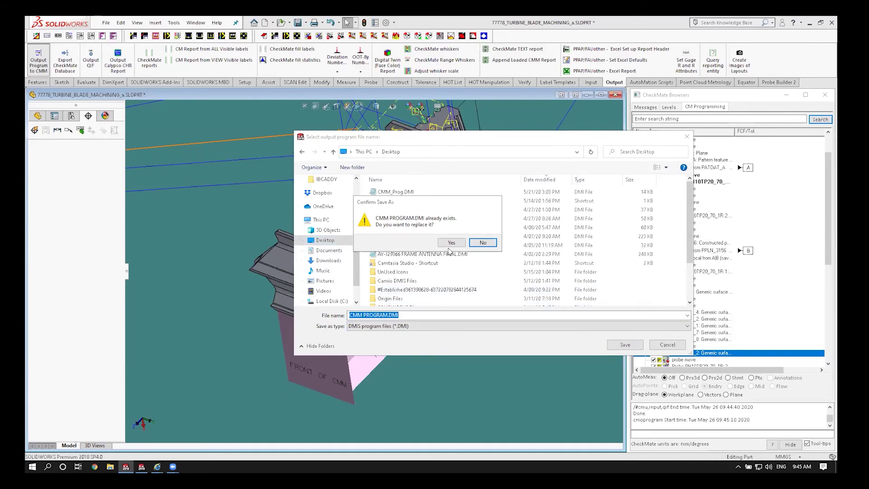
{"action": "left_click", "coordinate": [451, 247]}
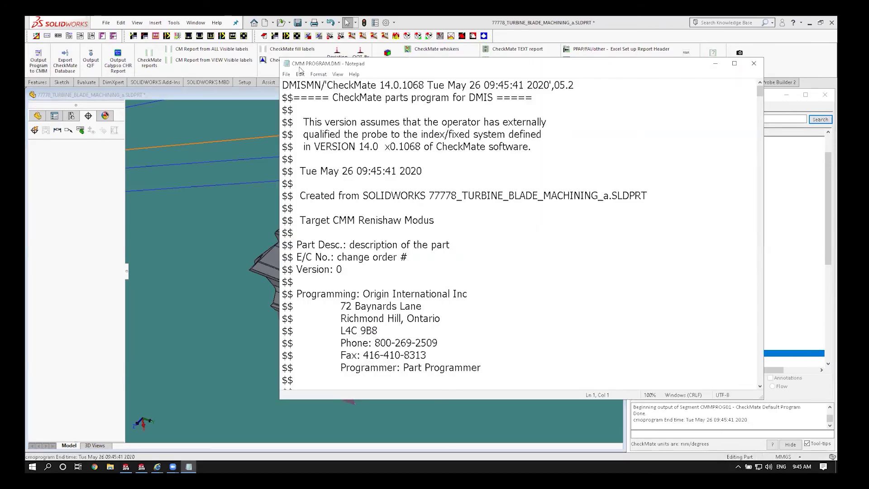
Review the generated CMM PROGRAM.DMI code from its header to the closing ENDFIL statement and close the file
{"action": "left_click_drag", "start_coordinate": [421, 70], "coordinate": [211, 63]}
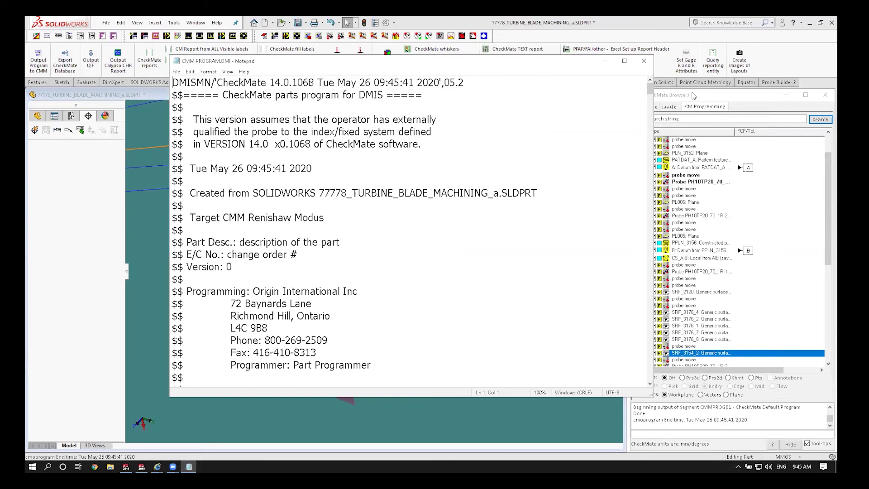
{"action": "scroll", "coordinate": [651, 97], "scroll_direction": "down", "scroll_amount": 20}
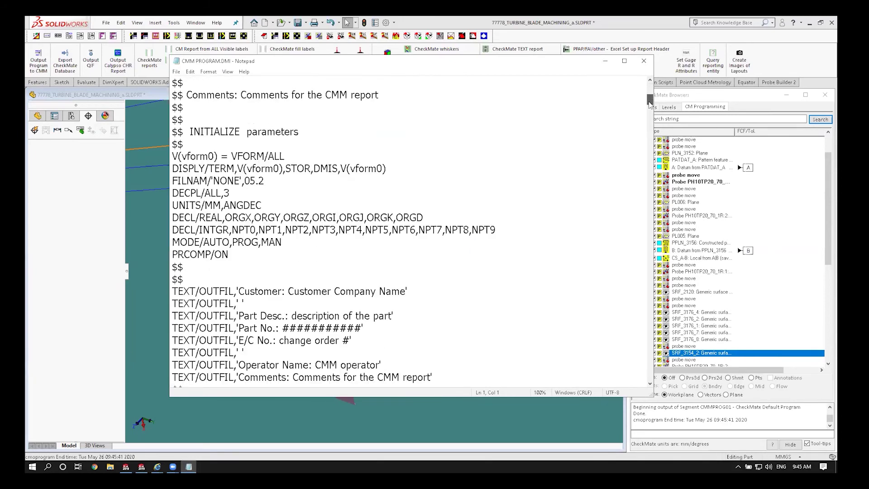
{"action": "scroll", "coordinate": [641, 215], "scroll_direction": "down", "scroll_amount": 20}
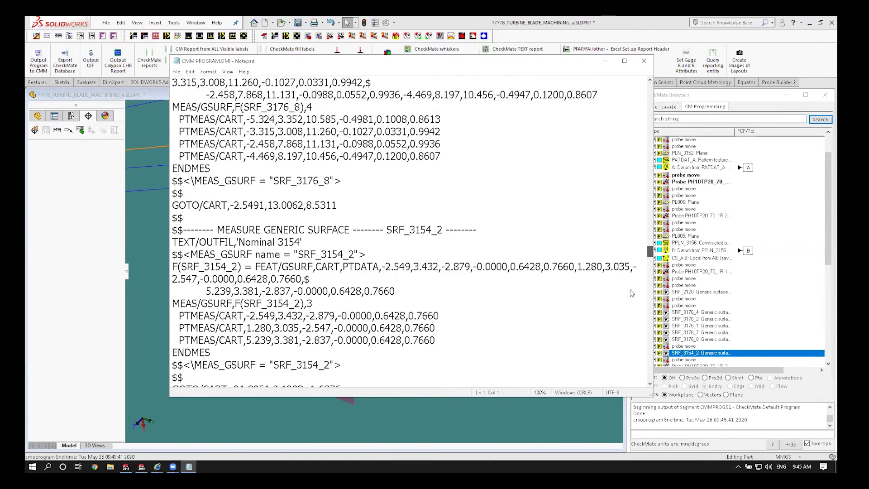
{"action": "scroll", "coordinate": [635, 380], "scroll_direction": "down", "scroll_amount": 10}
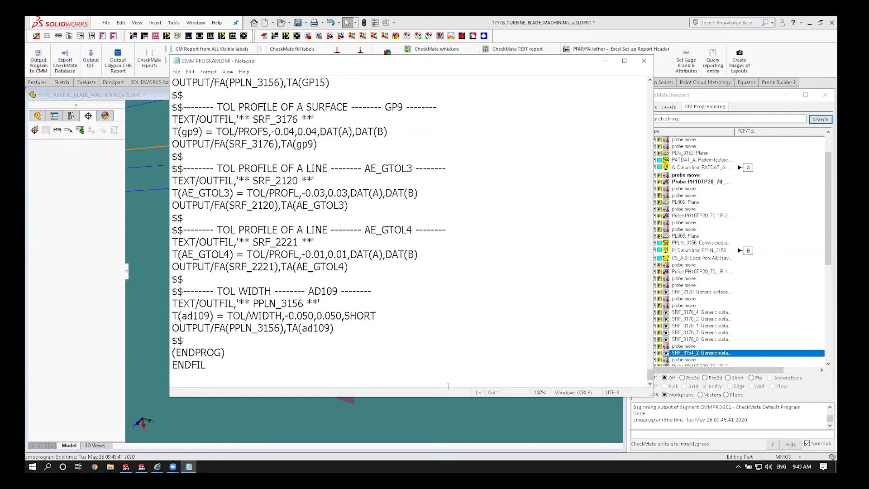
{"action": "left_click", "coordinate": [199, 364]}
{"action": "left_click_drag", "start_coordinate": [650, 376], "coordinate": [636, 76]}
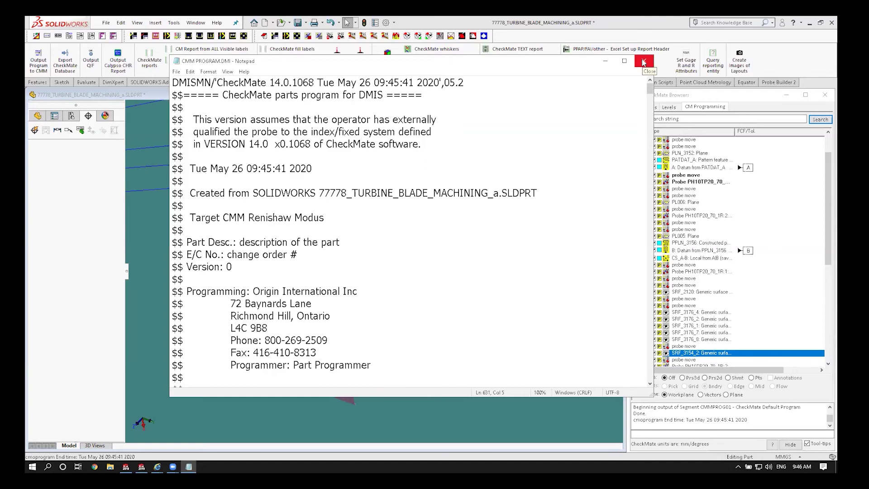
{"action": "left_click", "coordinate": [643, 62]}
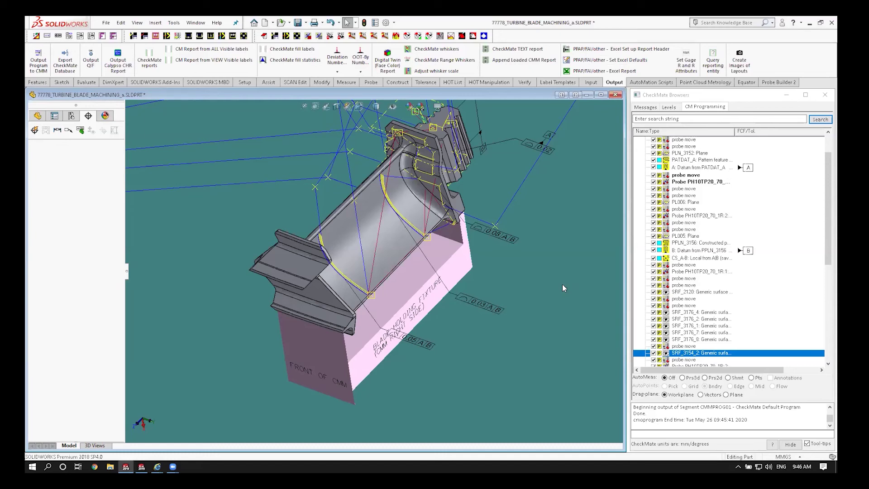
Hide the CheckMate browser and exit the turbine blade session without saving the modified model
{"action": "scroll", "coordinate": [474, 181], "scroll_direction": "up", "scroll_amount": 2}
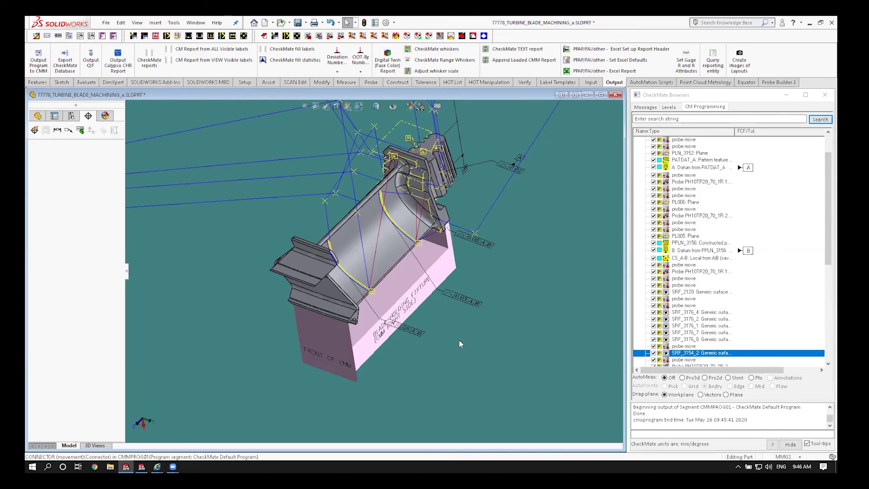
{"action": "left_click", "coordinate": [789, 444]}
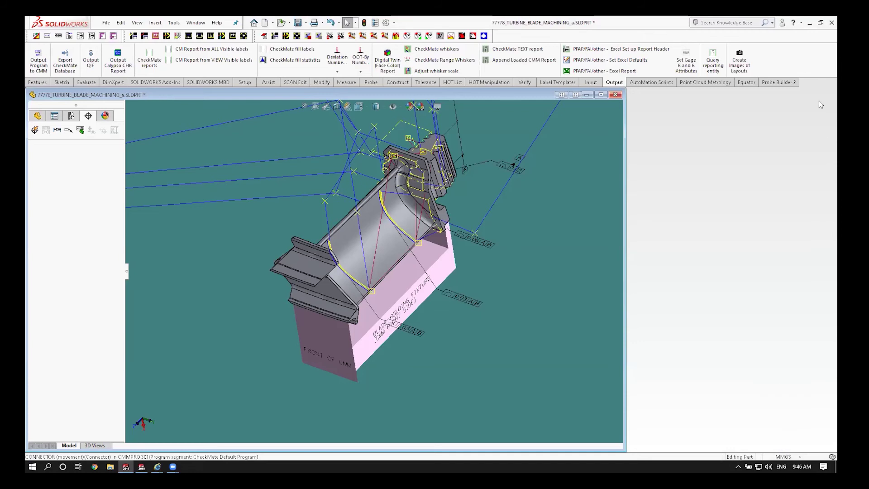
{"action": "left_click", "coordinate": [830, 23]}
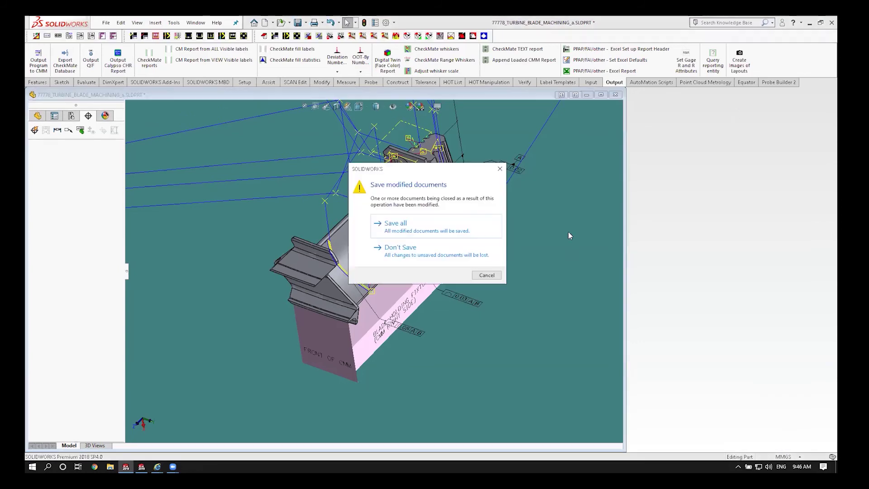
{"action": "left_click", "coordinate": [439, 249]}
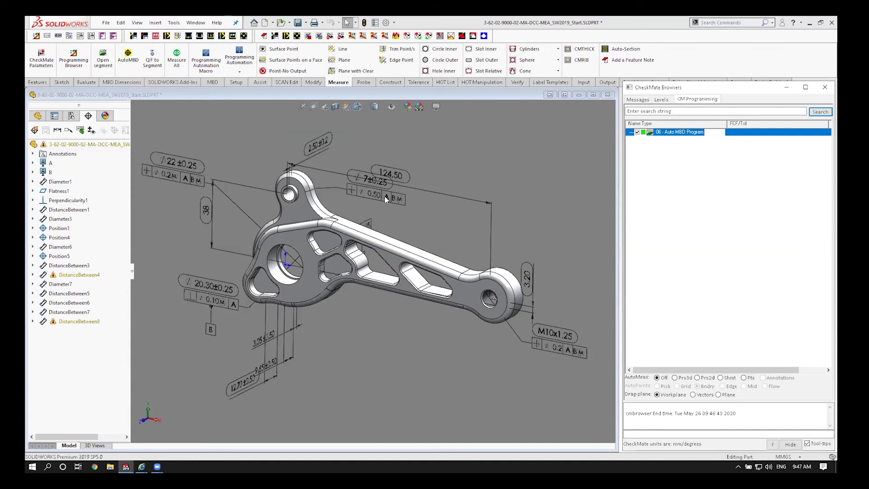
Check the available probe files and the angle positions defined for the loaded PH10-TP20_77_1R probe
{"action": "left_click", "coordinate": [363, 82]}
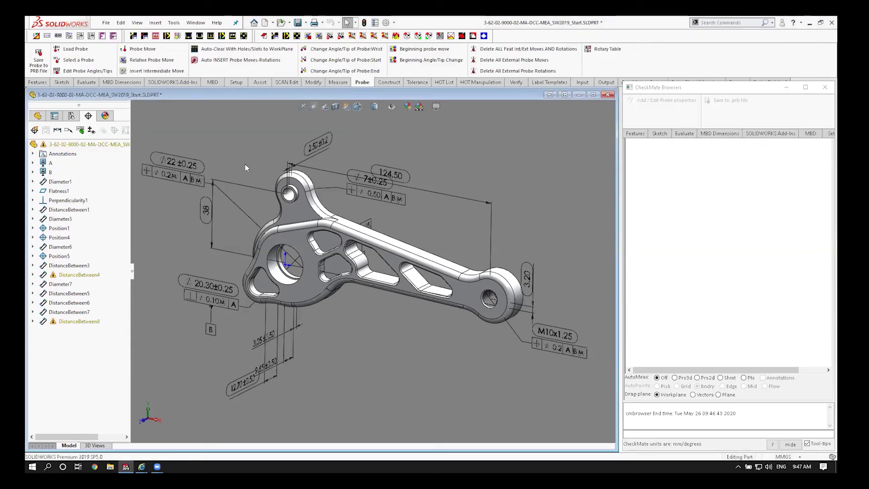
{"action": "left_click", "coordinate": [76, 50]}
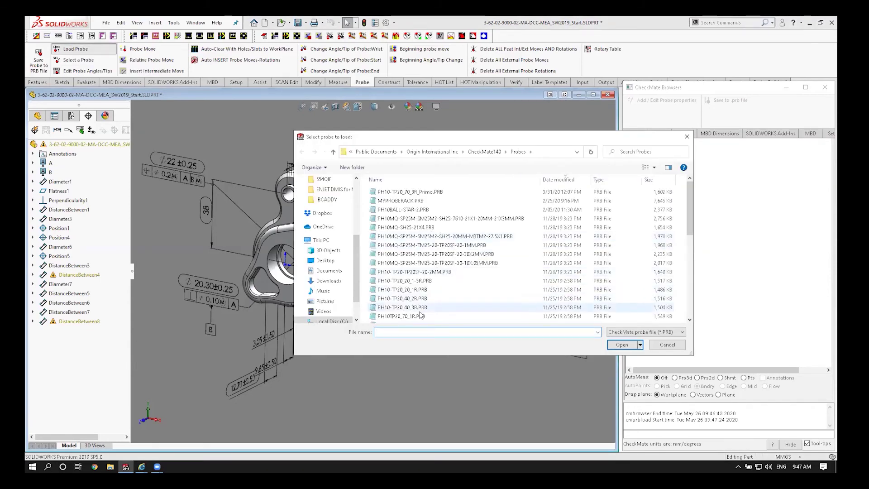
{"action": "left_click", "coordinate": [669, 345]}
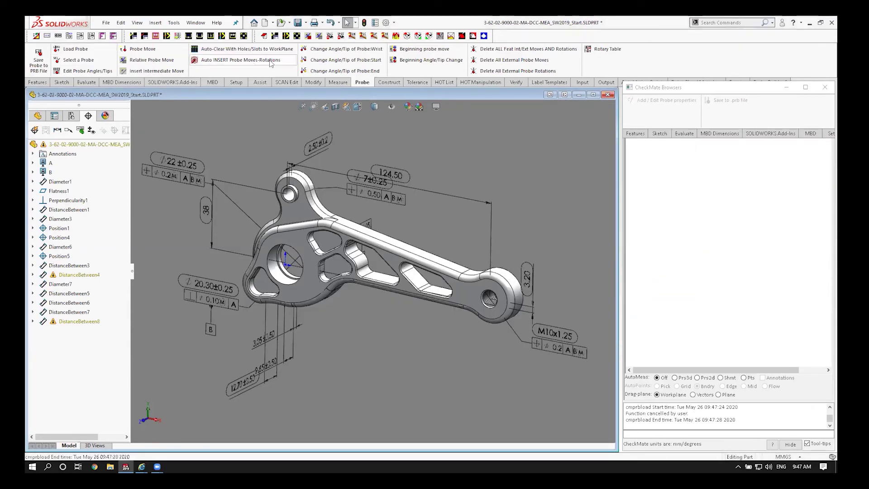
{"action": "left_click", "coordinate": [86, 71]}
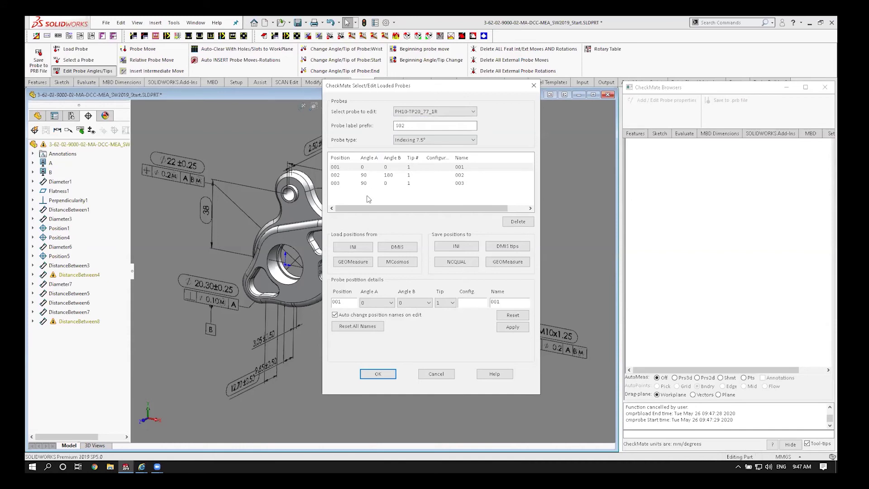
{"action": "left_click", "coordinate": [378, 374]}
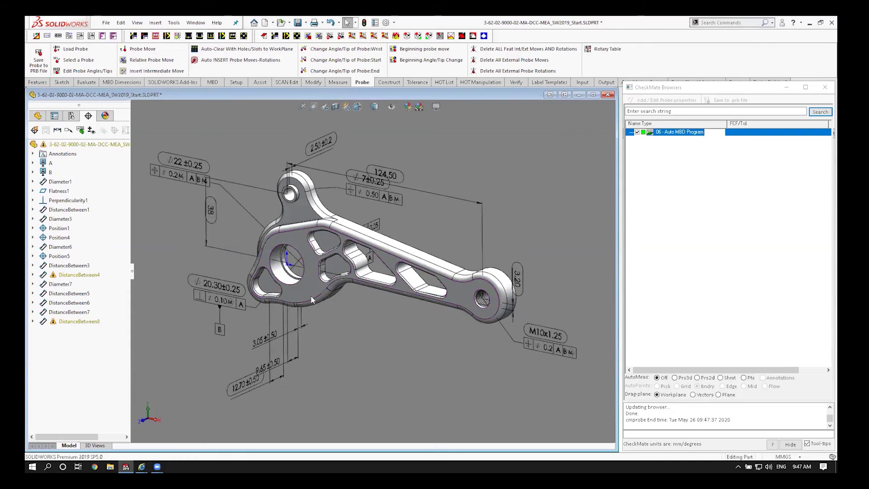
Load the bracket's MBD features and tolerances into the Auto MBD Program with the current AutoMBD options and sort them for dependencies
{"action": "left_click", "coordinate": [314, 280]}
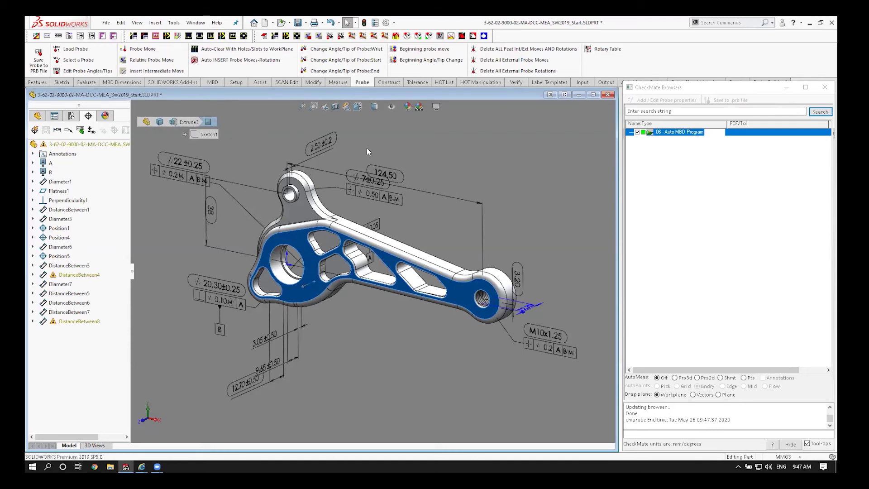
{"action": "key", "text": "Escape"}
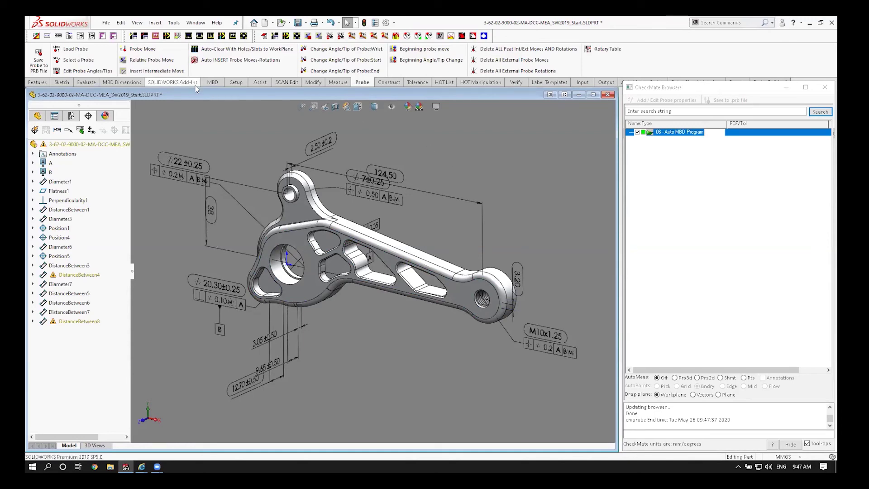
{"action": "left_click", "coordinate": [334, 82]}
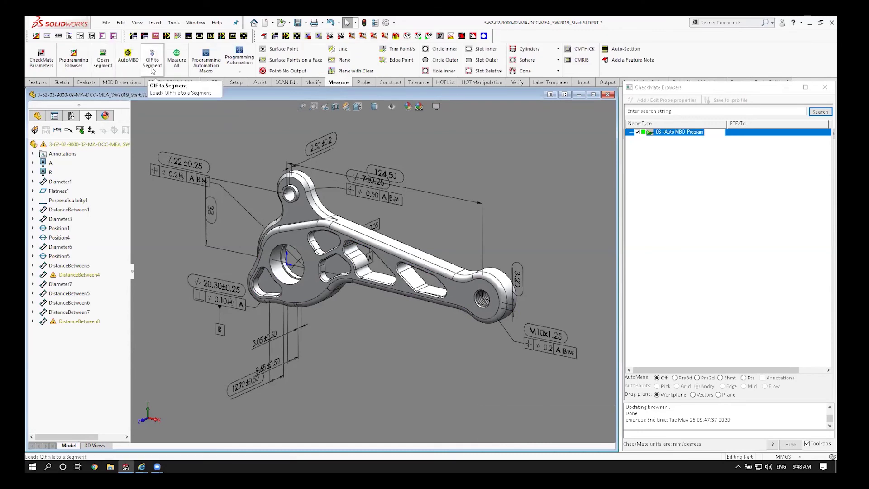
{"action": "left_click", "coordinate": [127, 69]}
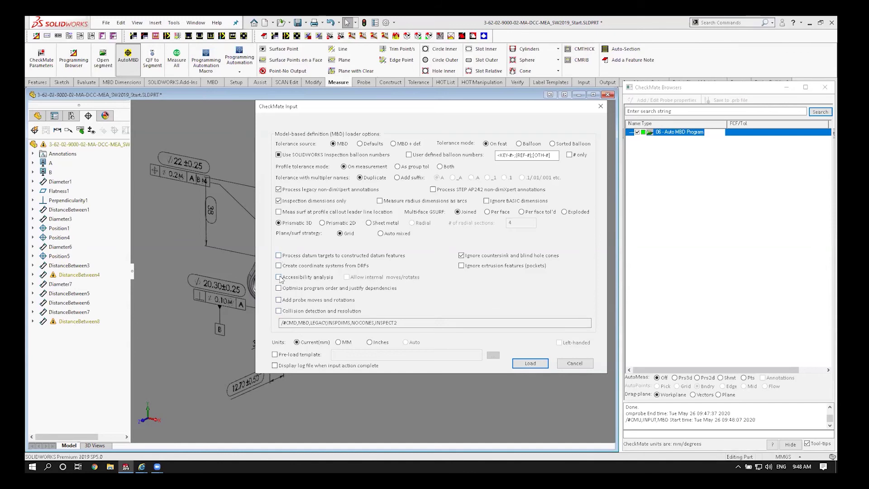
{"action": "left_click", "coordinate": [530, 364]}
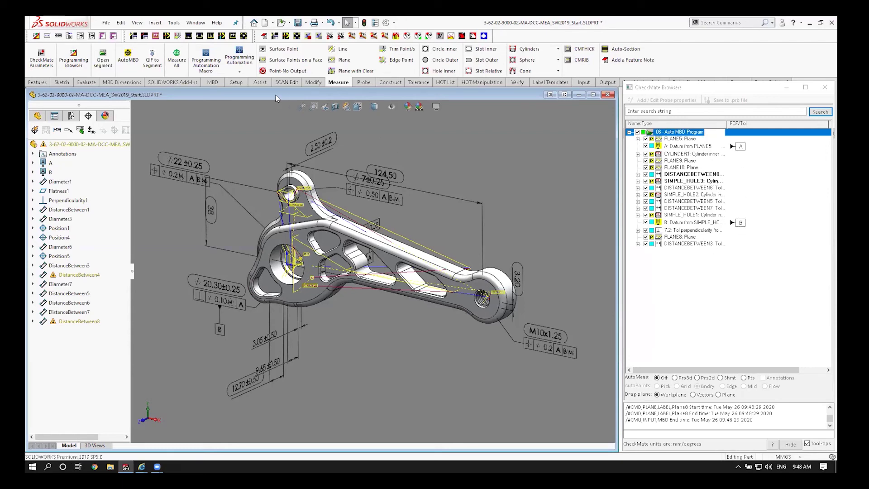
{"action": "left_click", "coordinate": [240, 74]}
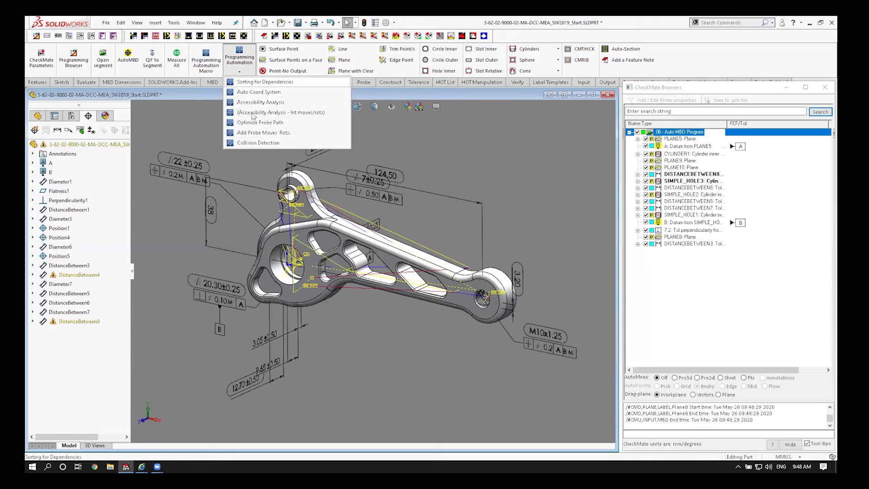
{"action": "left_click", "coordinate": [256, 84]}
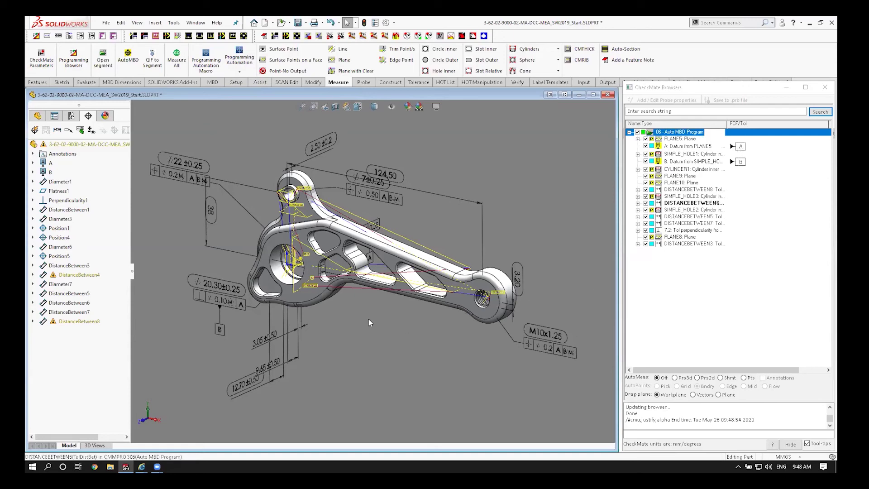
Examine which face and hole on the bracket datums A and B refer to
{"action": "middle_click_drag", "start_coordinate": [368, 322], "coordinate": [442, 310]}
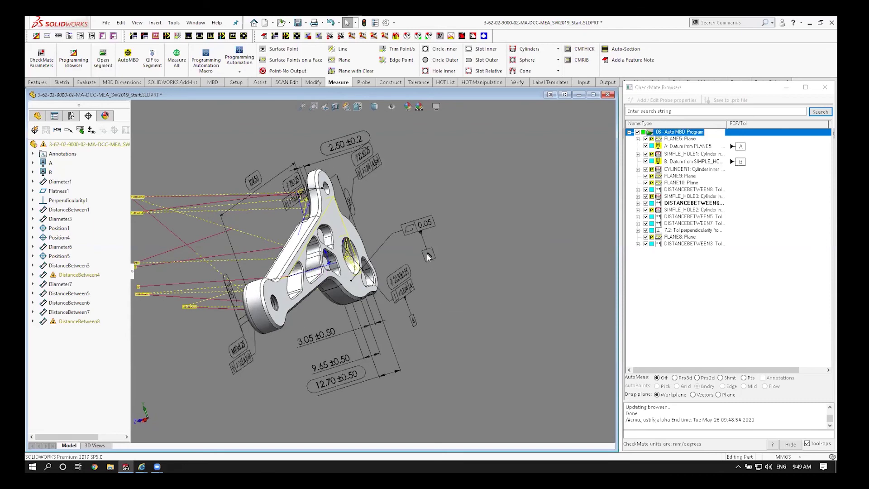
{"action": "left_click", "coordinate": [428, 256]}
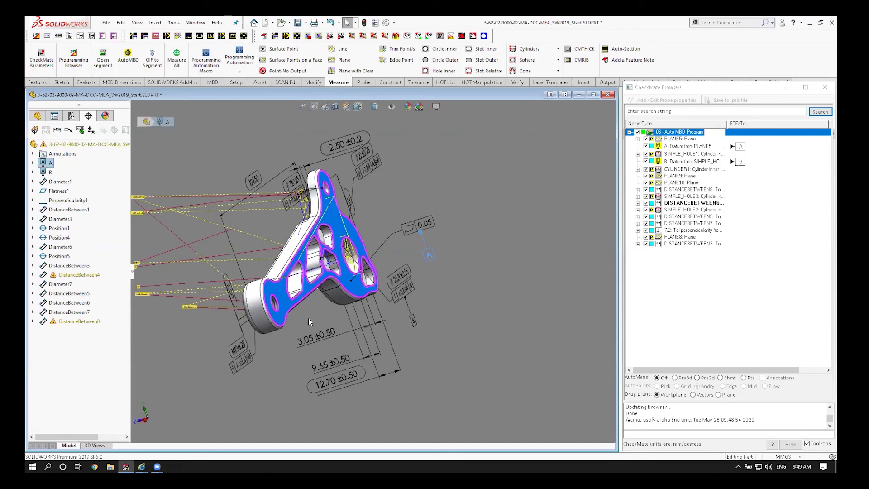
{"action": "middle_click_drag", "start_coordinate": [417, 342], "coordinate": [441, 316]}
{"action": "left_click", "coordinate": [437, 314]}
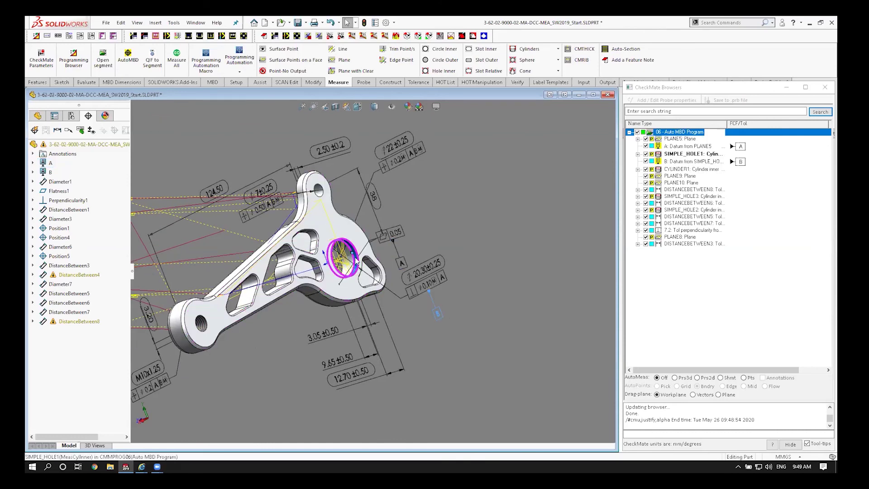
{"action": "middle_click_drag", "start_coordinate": [402, 321], "coordinate": [360, 324]}
{"action": "middle_click_drag", "start_coordinate": [443, 316], "coordinate": [479, 309]}
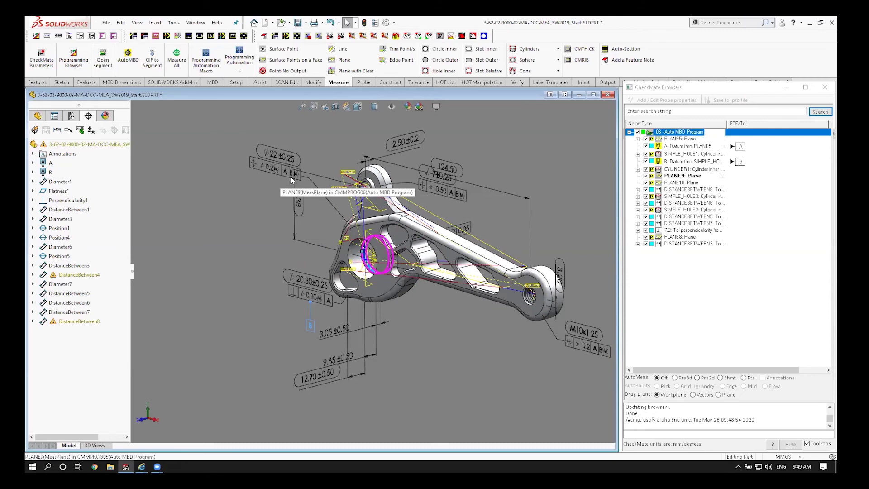
Measure an outer circle on the rounded end of the bracket arm around the M10x1.25 threaded hole
{"action": "scroll", "coordinate": [561, 261], "scroll_direction": "up", "scroll_amount": 2}
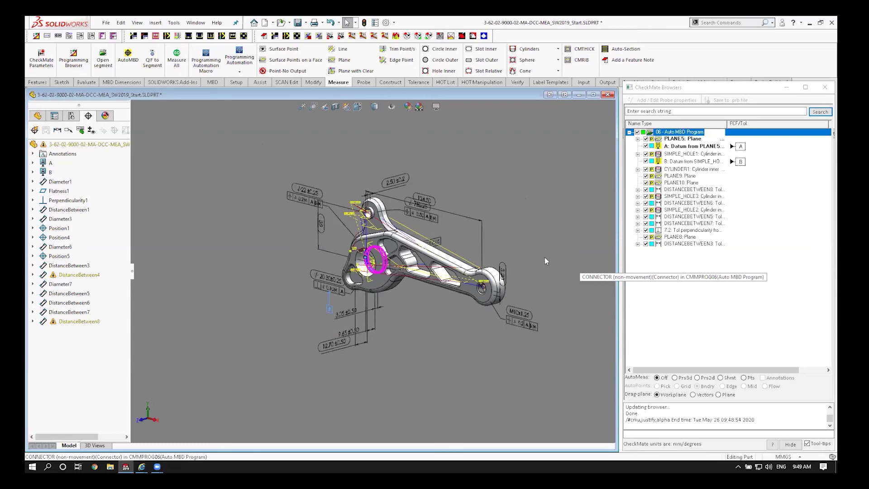
{"action": "scroll", "coordinate": [490, 248], "scroll_direction": "down", "scroll_amount": 2}
{"action": "scroll", "coordinate": [385, 325], "scroll_direction": "down", "scroll_amount": 2}
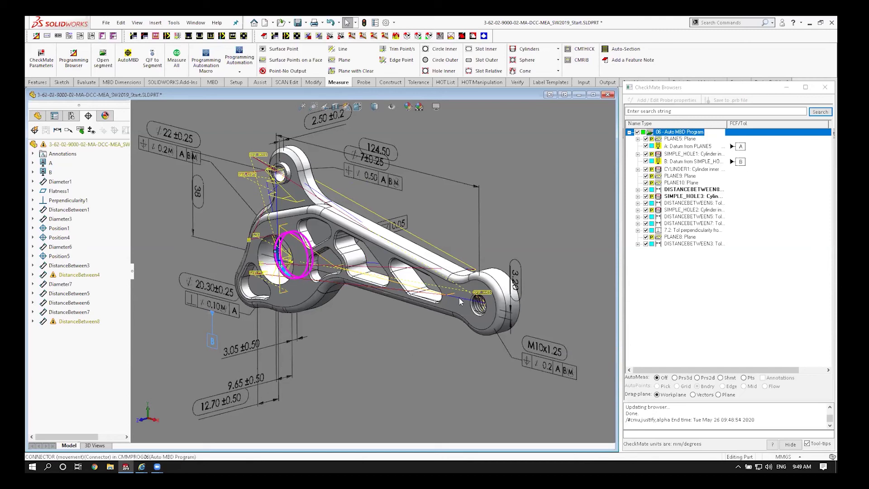
{"action": "scroll", "coordinate": [480, 302], "scroll_direction": "down", "scroll_amount": 4}
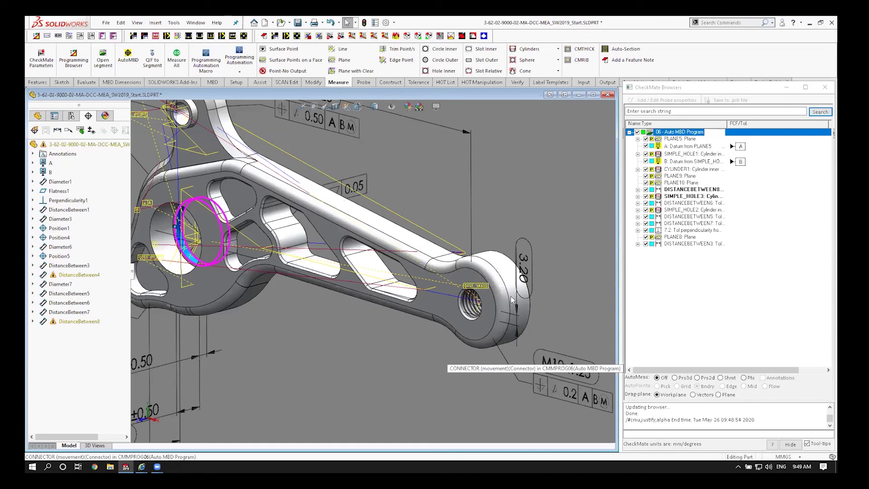
{"action": "scroll", "coordinate": [503, 277], "scroll_direction": "down", "scroll_amount": 3}
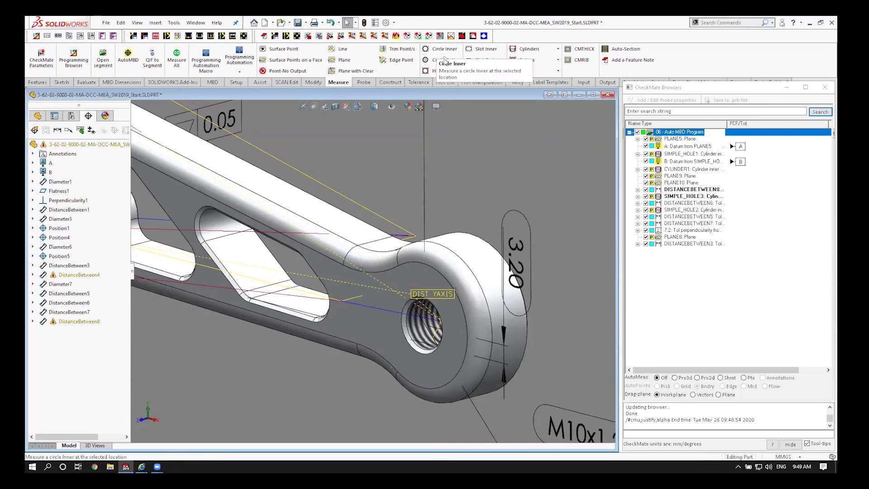
{"action": "left_click", "coordinate": [444, 60]}
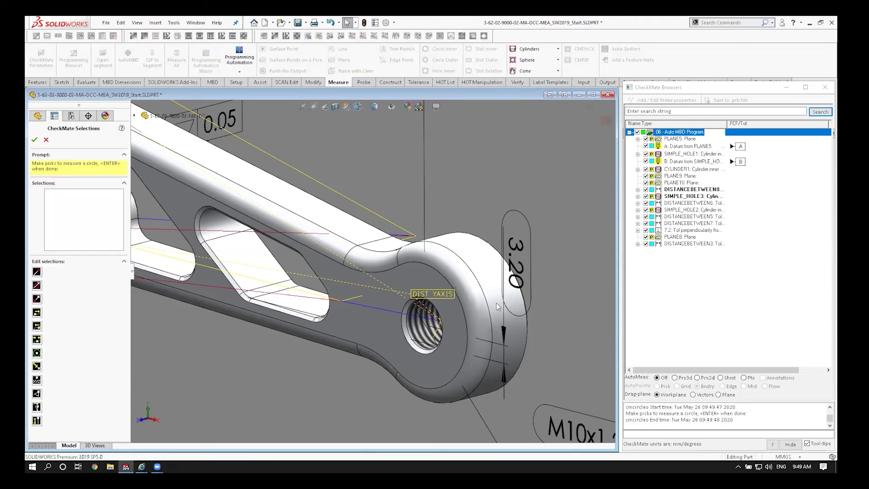
{"action": "left_click", "coordinate": [490, 268]}
{"action": "left_click", "coordinate": [444, 247]}
{"action": "left_click", "coordinate": [446, 242]}
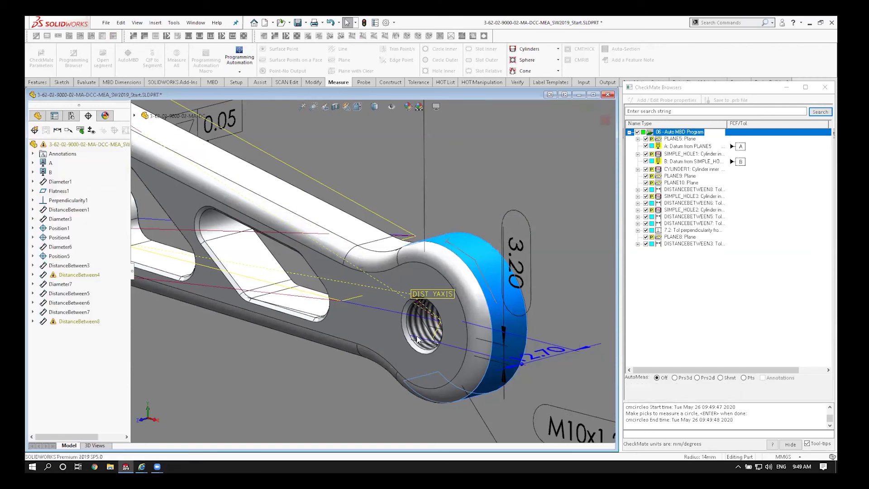
{"action": "middle_click_drag", "start_coordinate": [483, 320], "coordinate": [468, 315]}
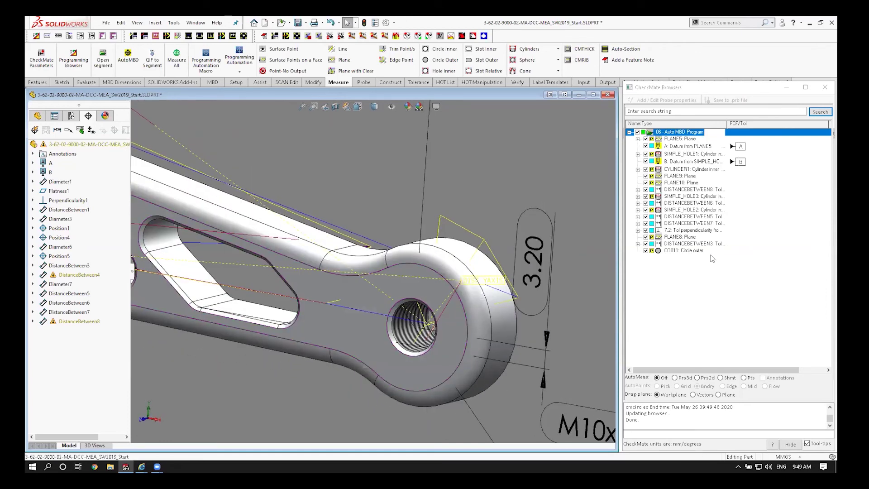
Move the outer circle directly after datum B in the Auto MBD Program and assign it the datum label C
{"action": "left_click", "coordinate": [679, 250]}
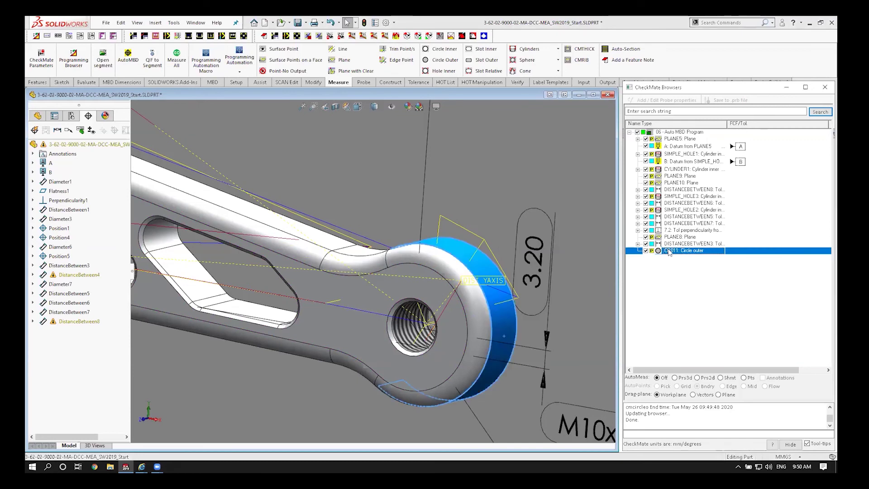
{"action": "left_click_drag", "start_coordinate": [668, 252], "coordinate": [672, 170]}
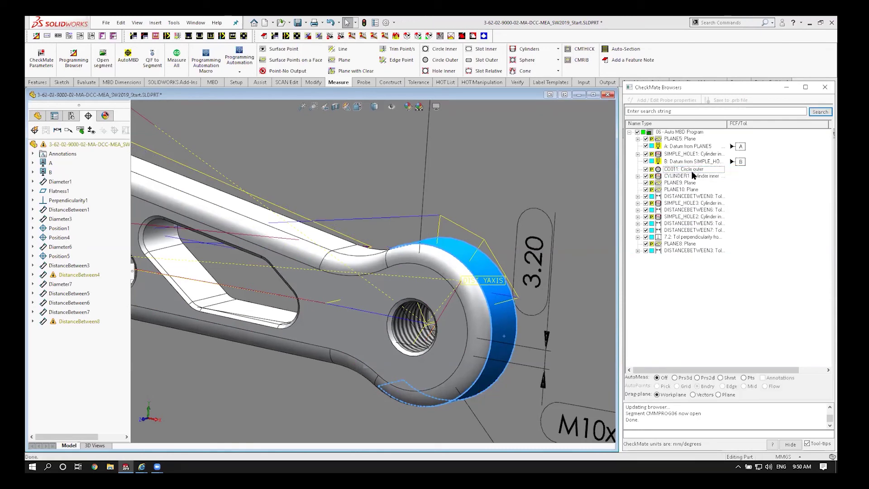
{"action": "left_click", "coordinate": [389, 83]}
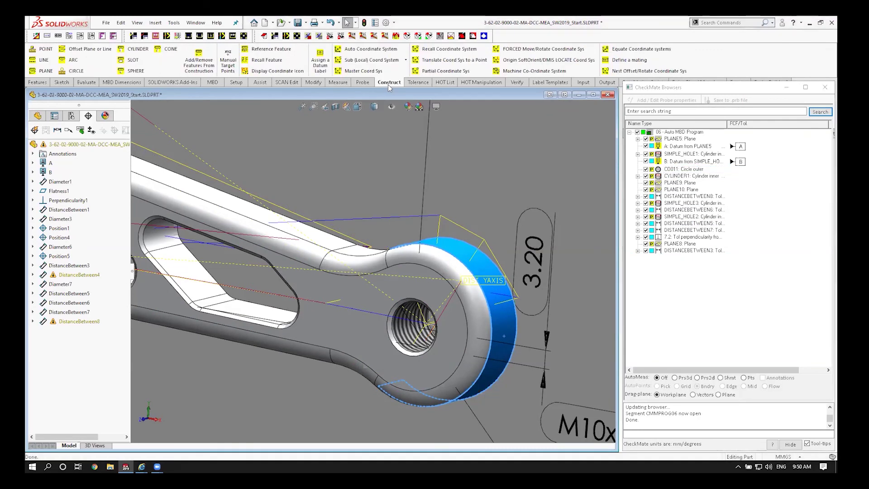
{"action": "left_click", "coordinate": [319, 66]}
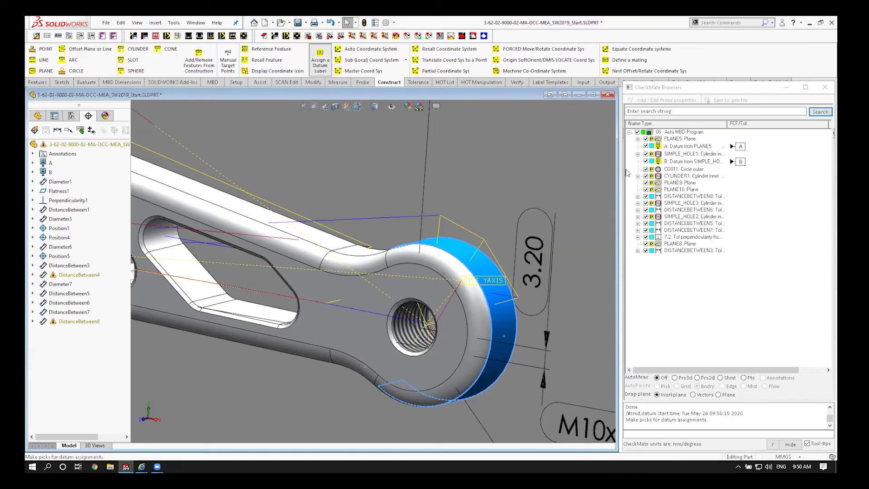
{"action": "left_click", "coordinate": [687, 170]}
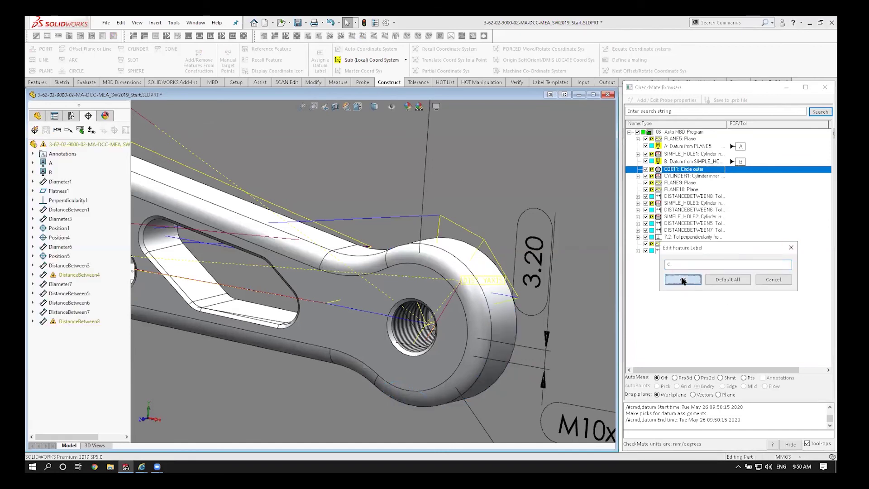
{"action": "left_click", "coordinate": [681, 277]}
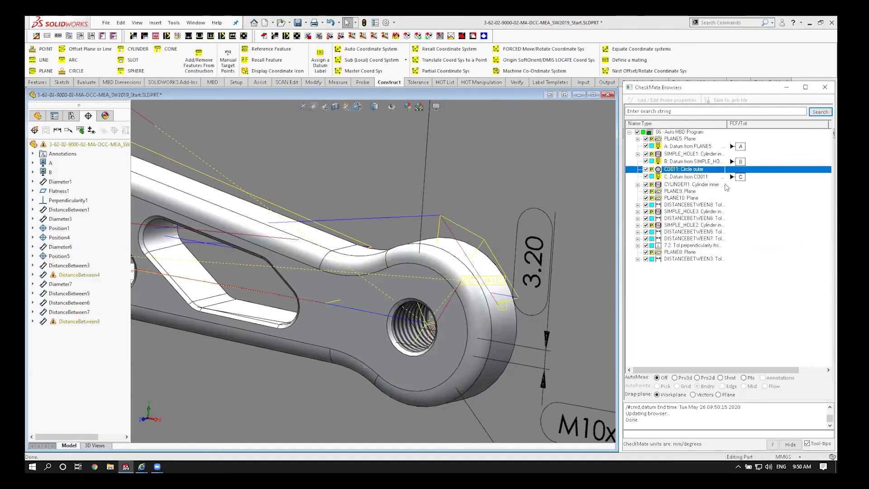
Construct a saved master coordinate system from datums A, B and C
{"action": "left_click", "coordinate": [362, 72]}
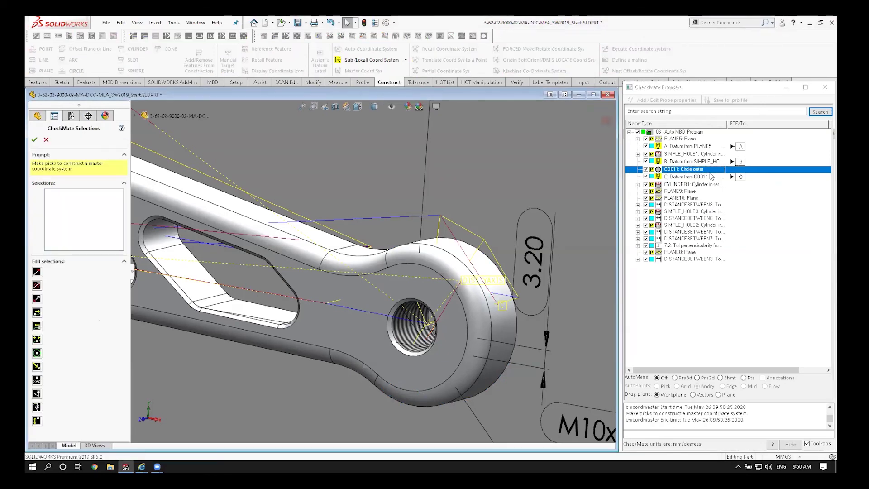
{"action": "left_click", "coordinate": [695, 147]}
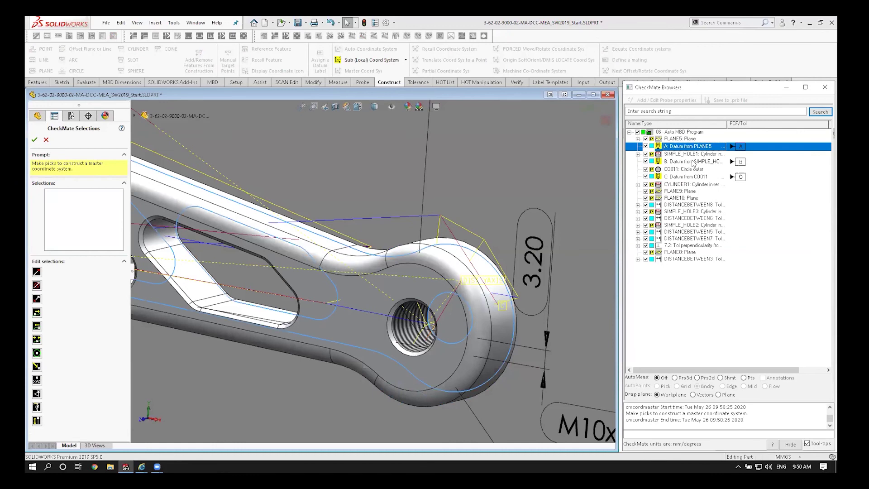
{"action": "left_click", "coordinate": [692, 161]}
{"action": "left_click", "coordinate": [684, 178]}
{"action": "right_click", "coordinate": [684, 177]}
{"action": "left_click", "coordinate": [705, 191]}
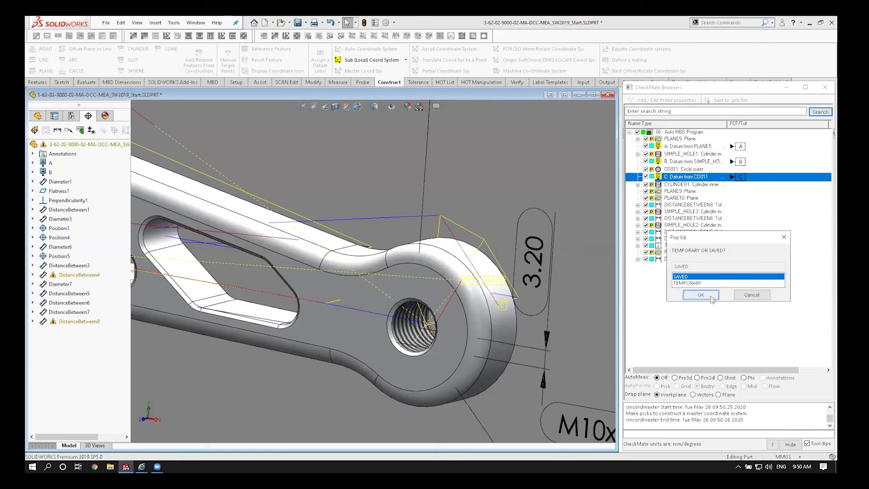
{"action": "left_click", "coordinate": [701, 295]}
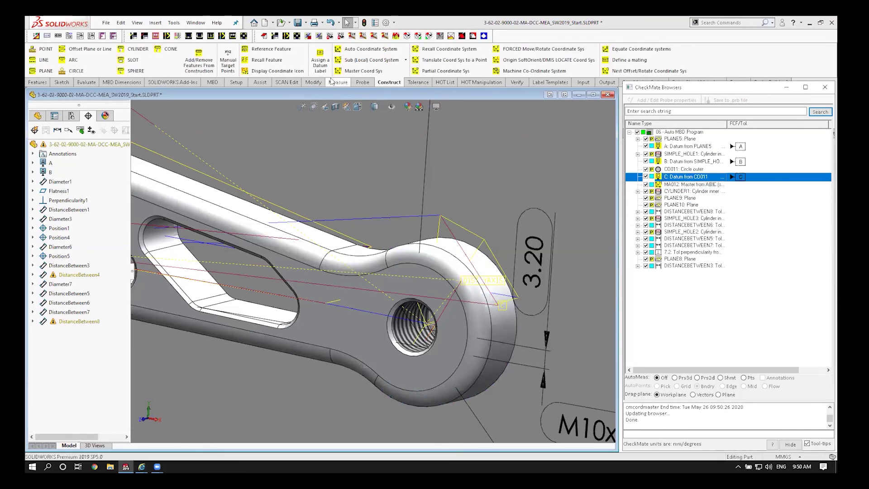
Run Accessibility Analysis on the bracket program and reveal the probe accessibility values assigned to each feature
{"action": "left_click", "coordinate": [338, 82]}
{"action": "scroll", "coordinate": [275, 188], "scroll_direction": "up", "scroll_amount": 3}
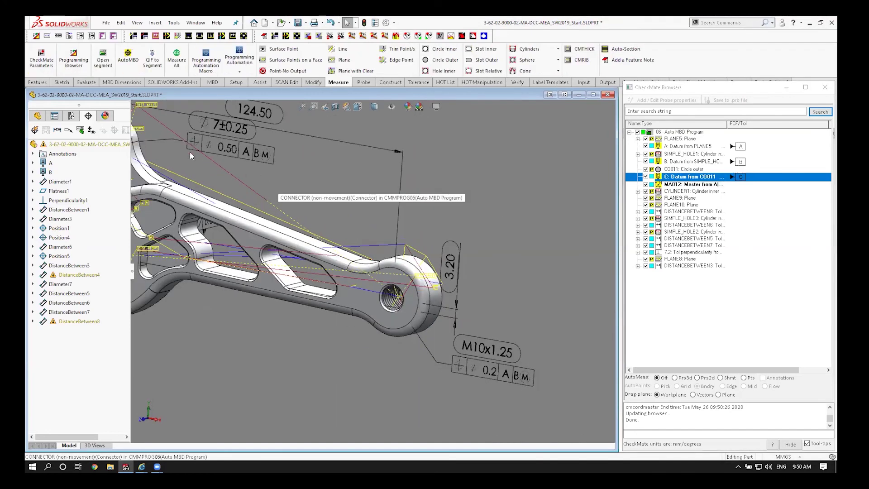
{"action": "left_click", "coordinate": [240, 72]}
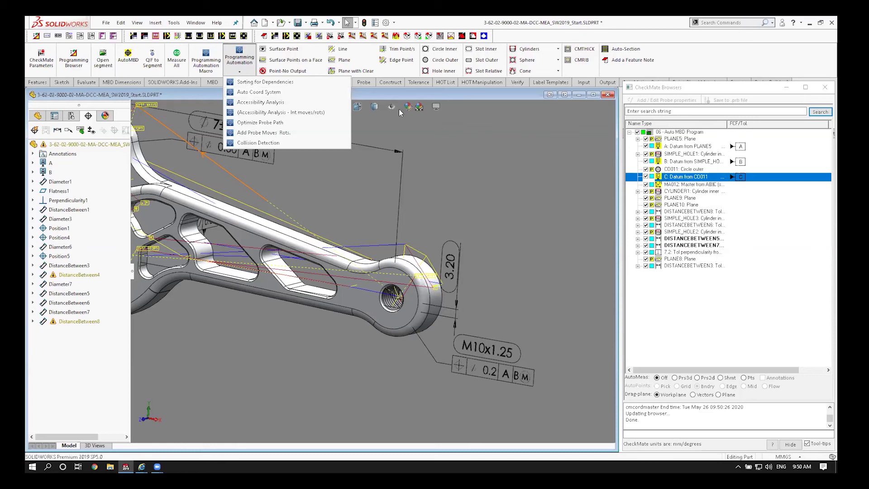
{"action": "left_click", "coordinate": [274, 104]}
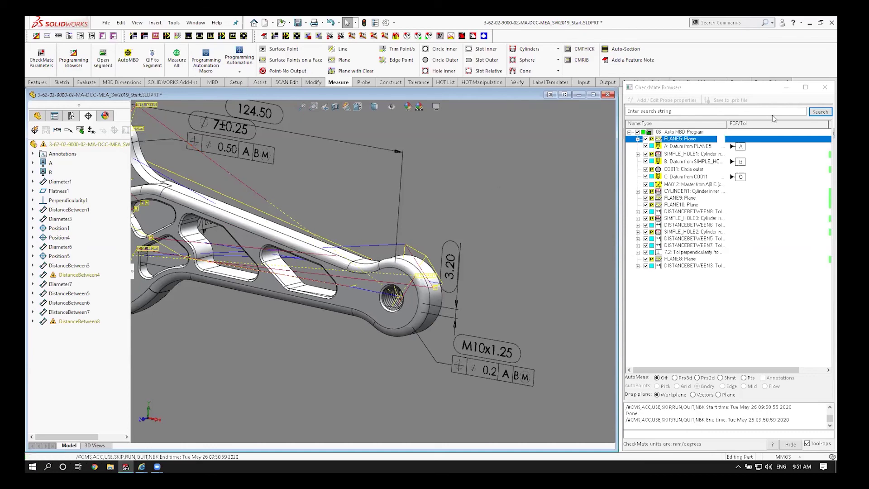
{"action": "left_click_drag", "start_coordinate": [826, 127], "coordinate": [790, 126]}
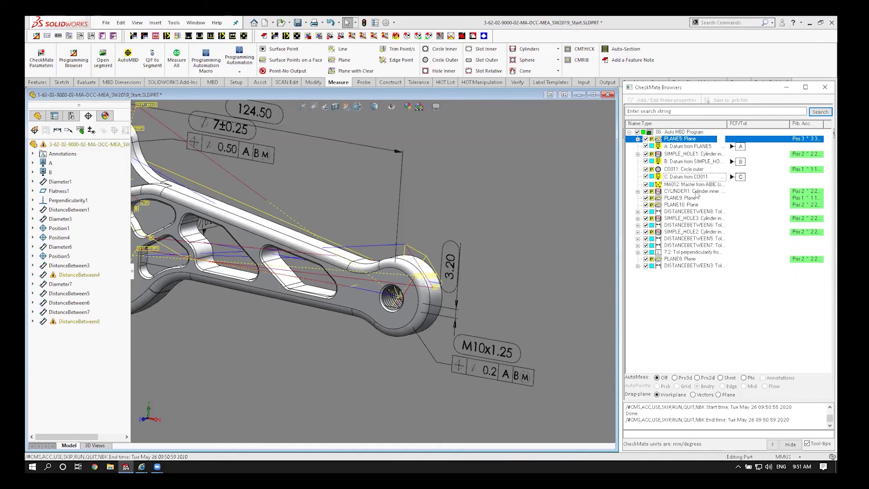
{"action": "left_click", "coordinate": [695, 192]}
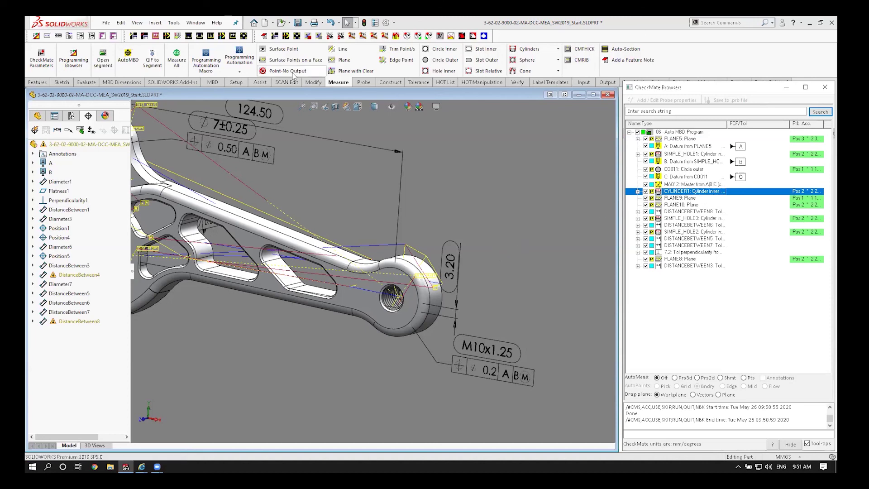
Optimize the probe path and add the probe moves and rotations to the bracket program
{"action": "left_click", "coordinate": [241, 71]}
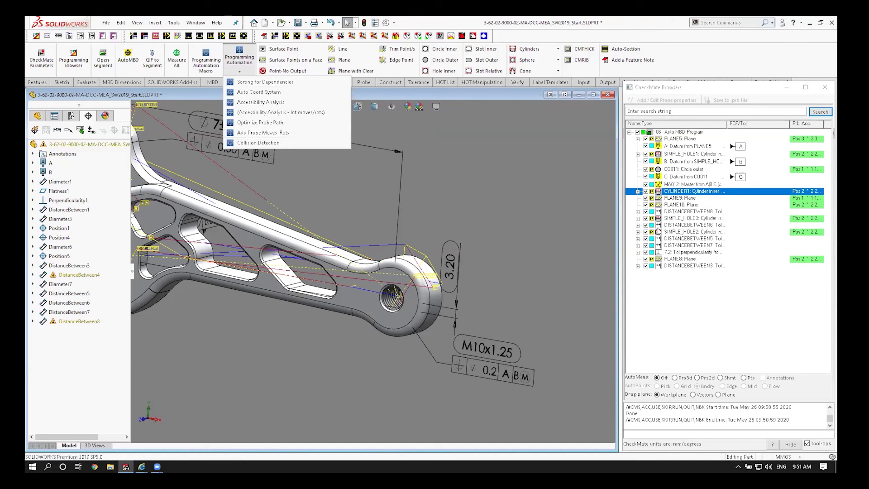
{"action": "left_click", "coordinate": [253, 123]}
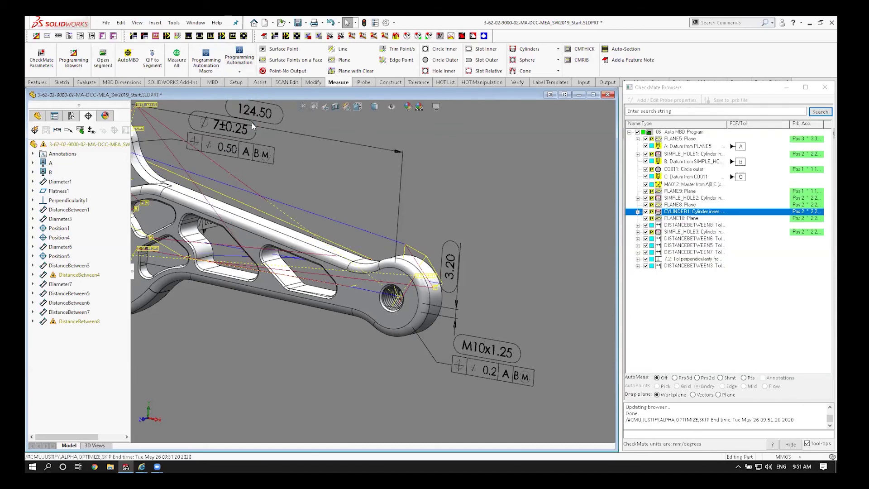
{"action": "left_click", "coordinate": [238, 71]}
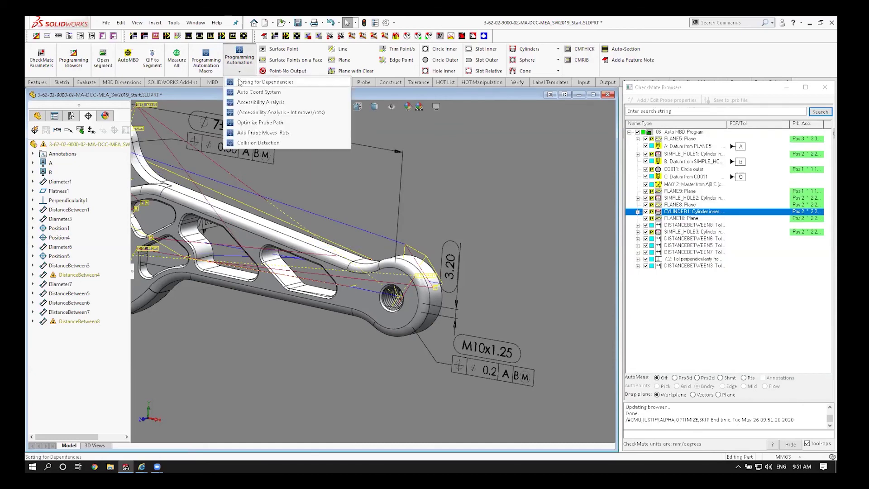
{"action": "left_click", "coordinate": [251, 134]}
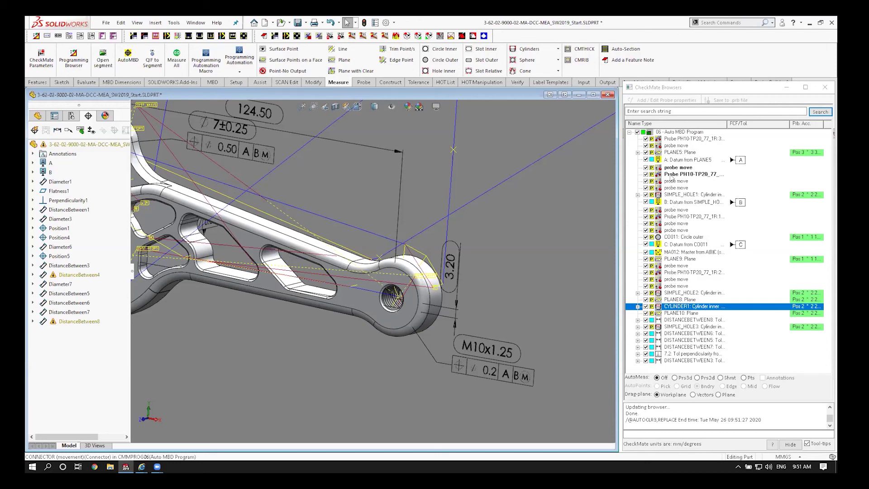
{"action": "key", "text": "f"}
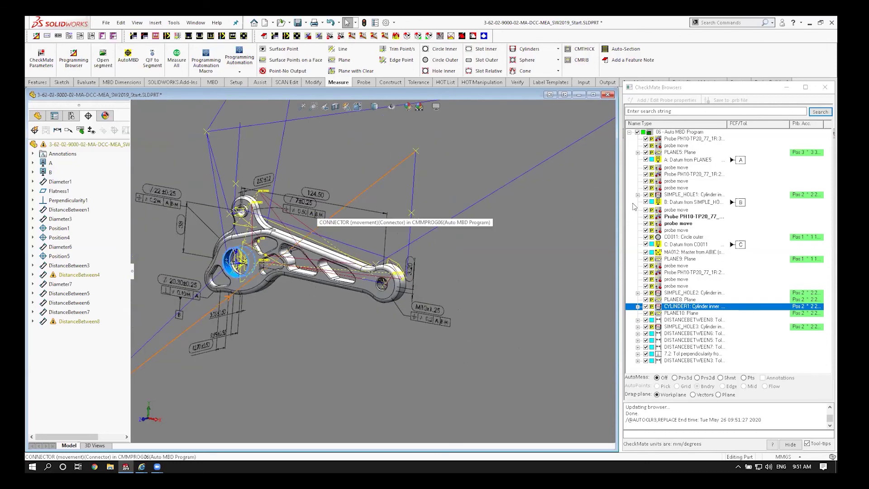
Run Collision Detection on the bracket program and simulate the probe path of the whole Auto MBD Program segment
{"action": "left_click", "coordinate": [239, 72]}
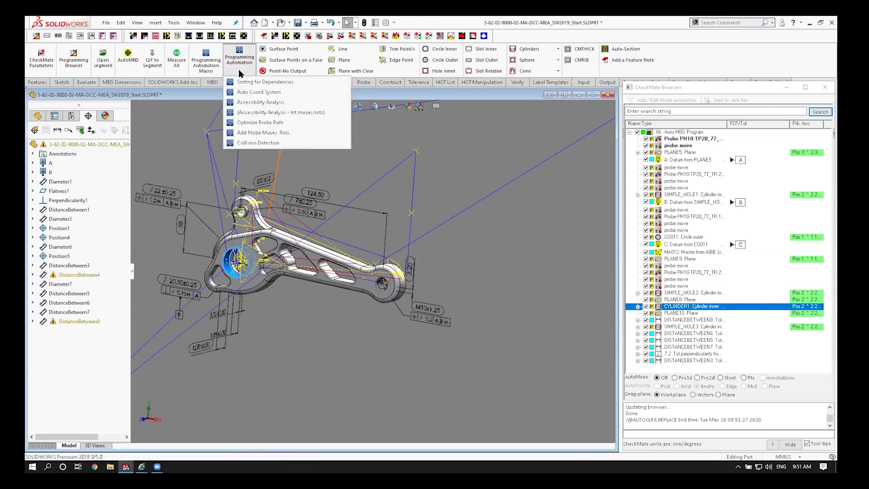
{"action": "left_click", "coordinate": [253, 143]}
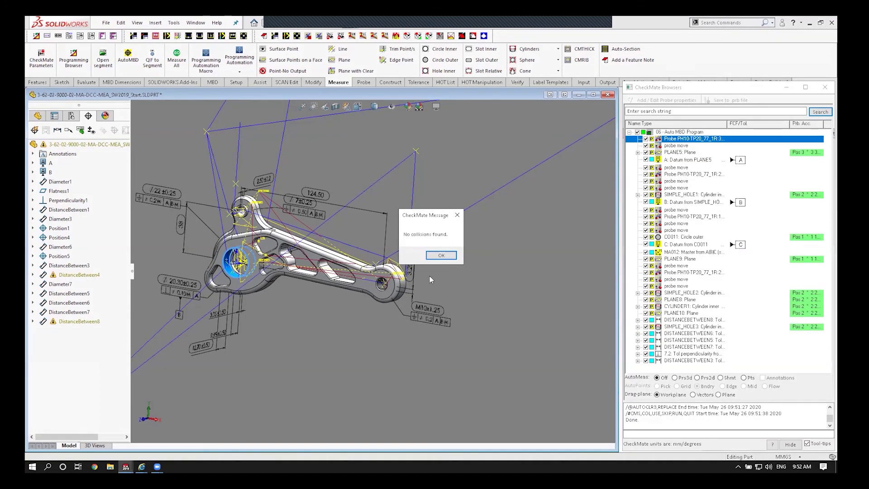
{"action": "left_click", "coordinate": [441, 256]}
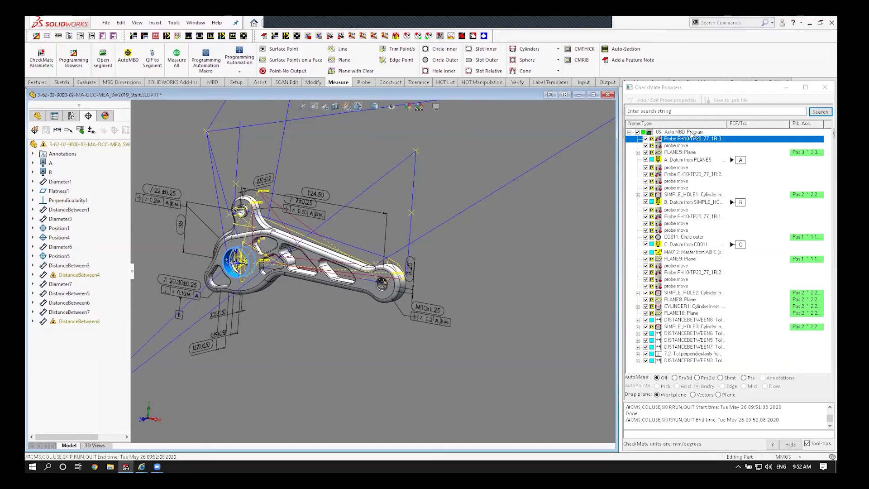
{"action": "right_click", "coordinate": [690, 131]}
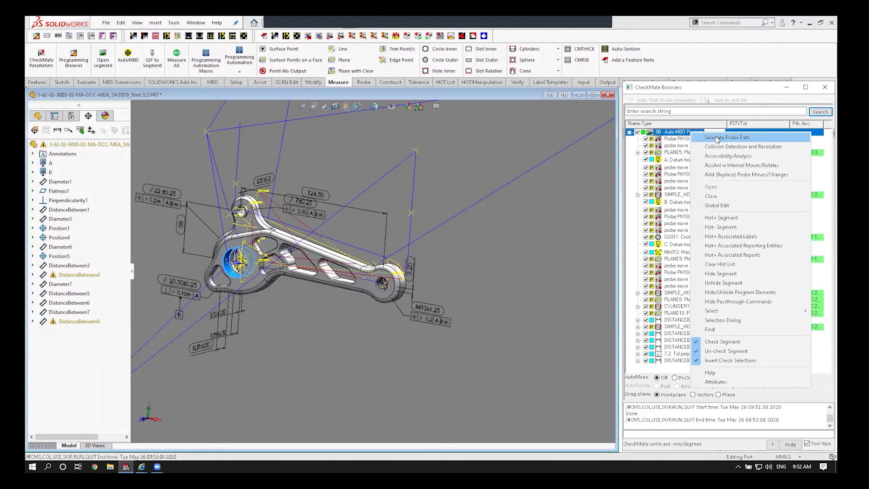
{"action": "left_click", "coordinate": [716, 138]}
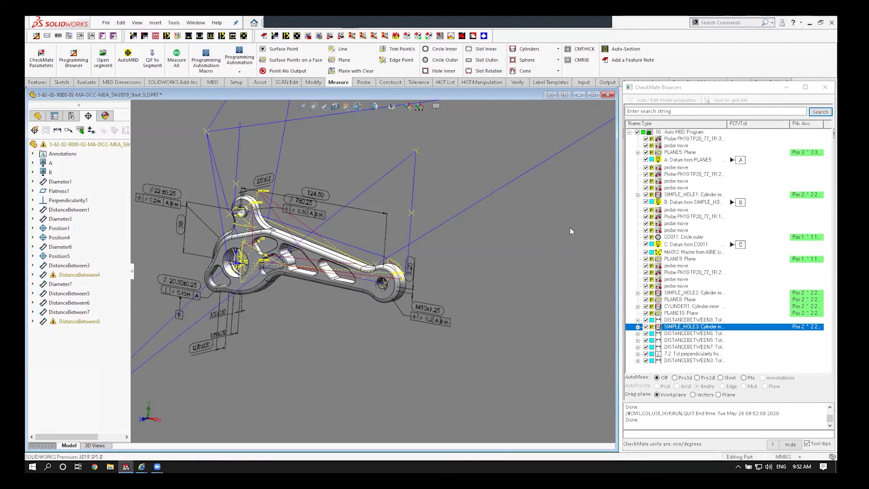
Prepare a CMM program output of the Auto MBD Program segment with Mitutoyo MiCat as the DMIS target CMM
{"action": "left_click", "coordinate": [606, 82]}
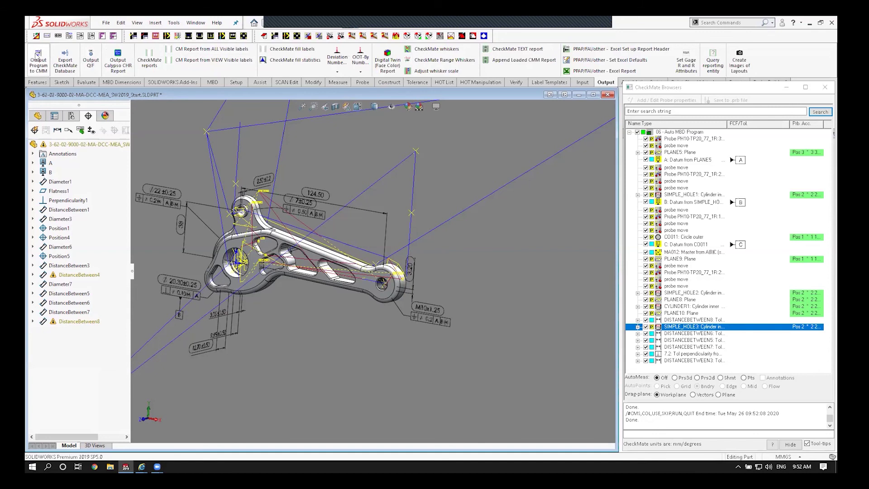
{"action": "left_click", "coordinate": [38, 57]}
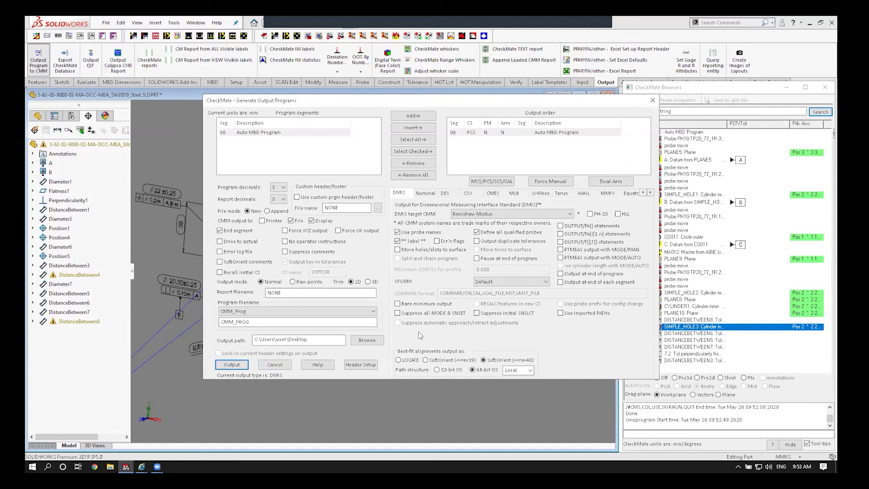
{"action": "left_click", "coordinate": [571, 216]}
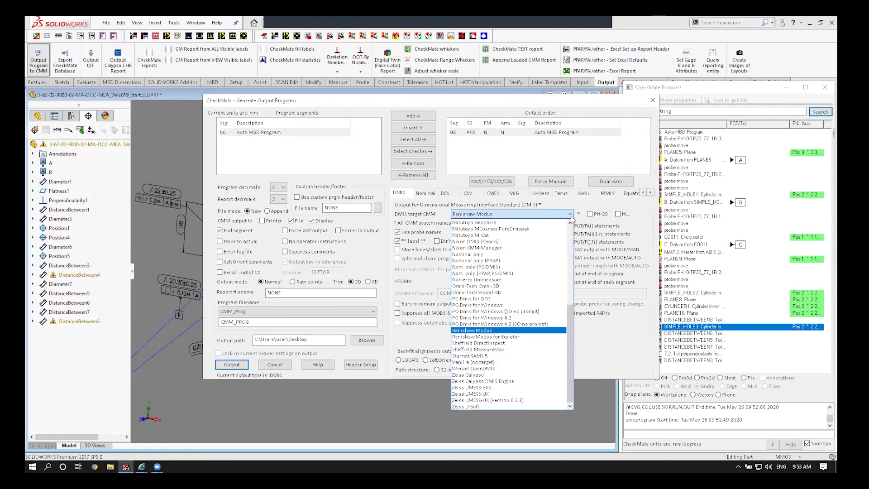
{"action": "left_click_drag", "start_coordinate": [572, 320], "coordinate": [570, 304]}
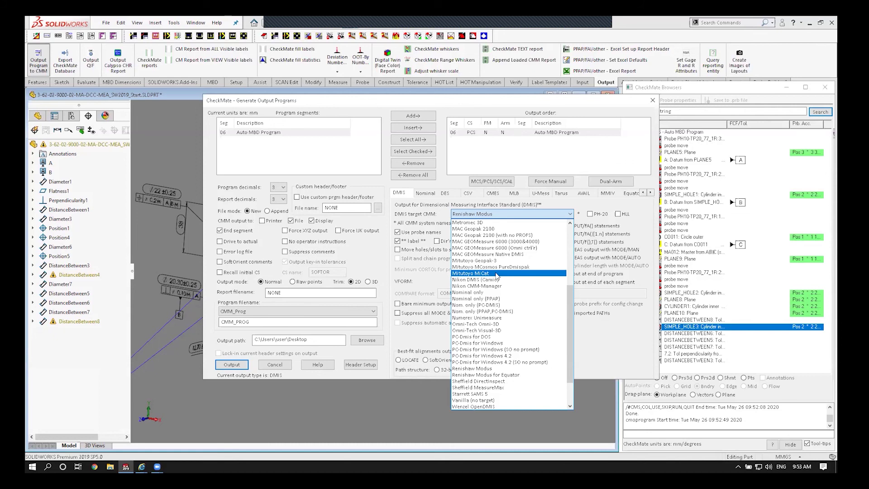
{"action": "left_click", "coordinate": [498, 273]}
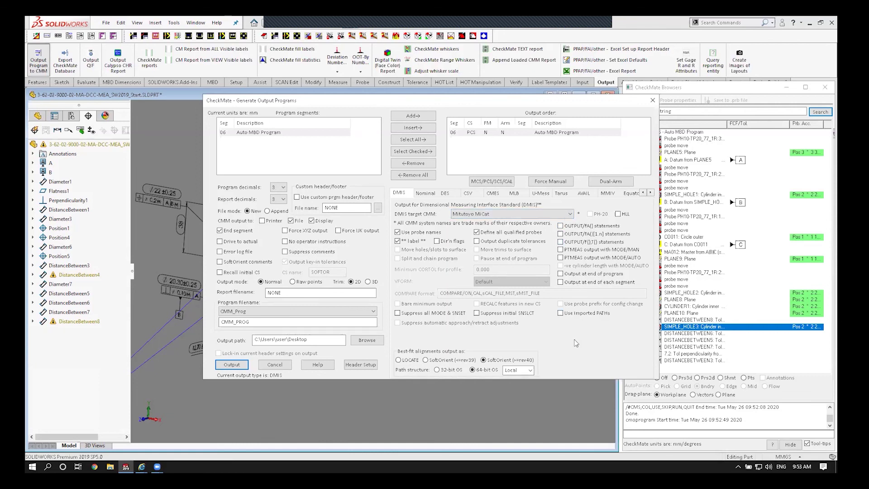
Output the DMIS program to the Desktop as CMM_PROG.DMI, overwriting the existing file
{"action": "left_click", "coordinate": [232, 364]}
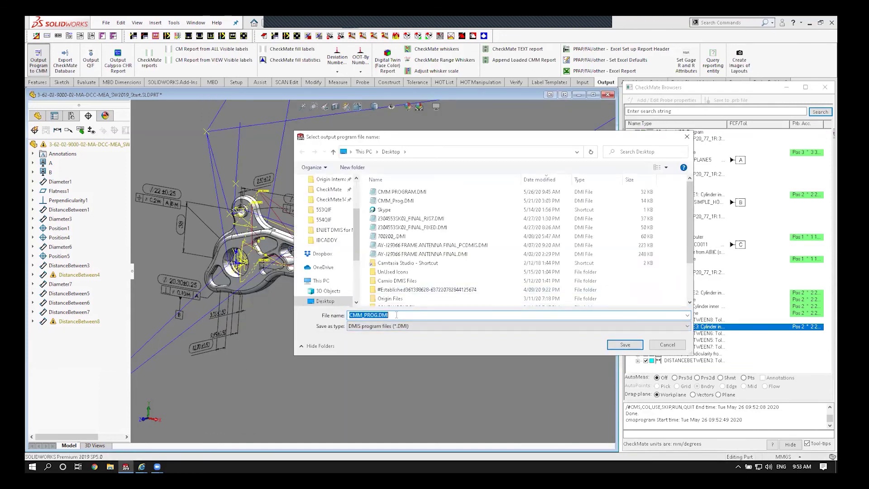
{"action": "left_click", "coordinate": [623, 345]}
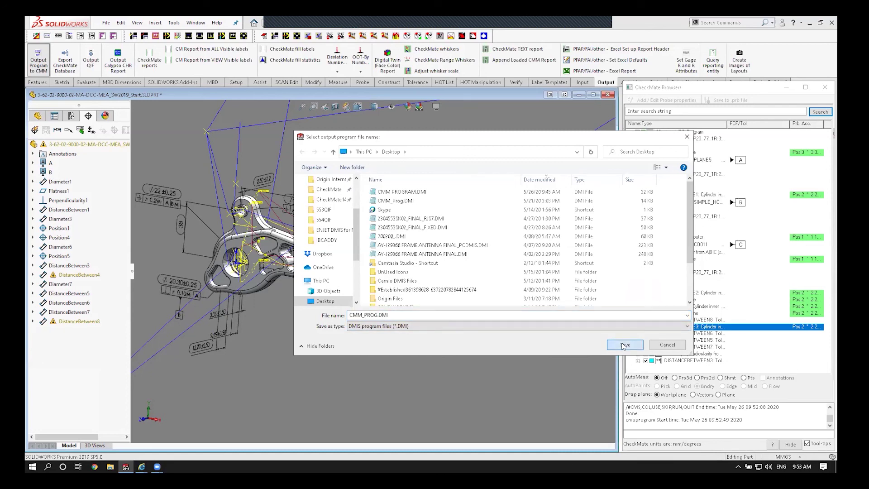
{"action": "left_click", "coordinate": [451, 243]}
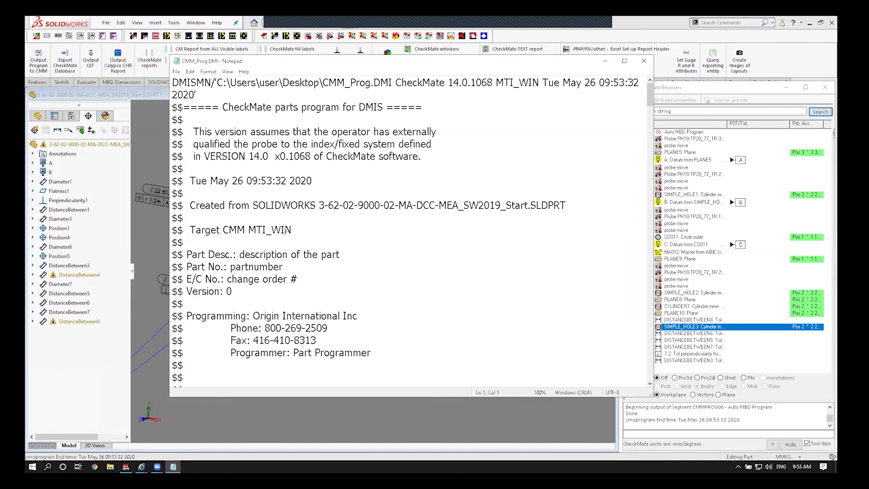
Examine the target CMM, the datum A, B and C definitions and the master coordinate system in the output DMIS file
{"action": "left_click_drag", "start_coordinate": [300, 232], "coordinate": [224, 227]}
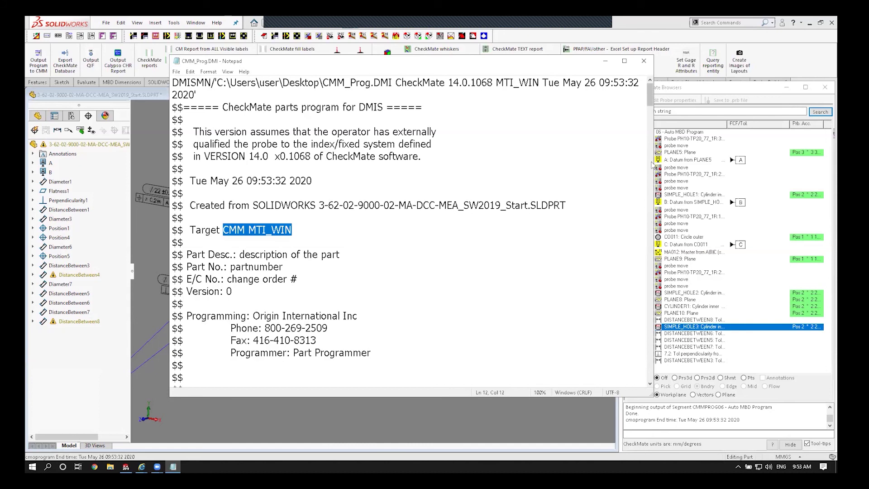
{"action": "left_click_drag", "start_coordinate": [651, 103], "coordinate": [647, 161]}
{"action": "scroll", "coordinate": [618, 196], "scroll_direction": "down", "scroll_amount": 4}
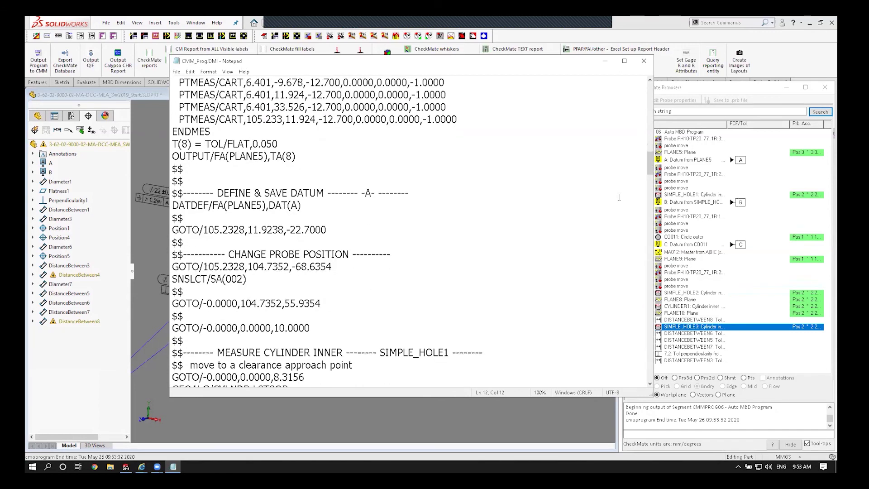
{"action": "scroll", "coordinate": [619, 196], "scroll_direction": "down", "scroll_amount": 6}
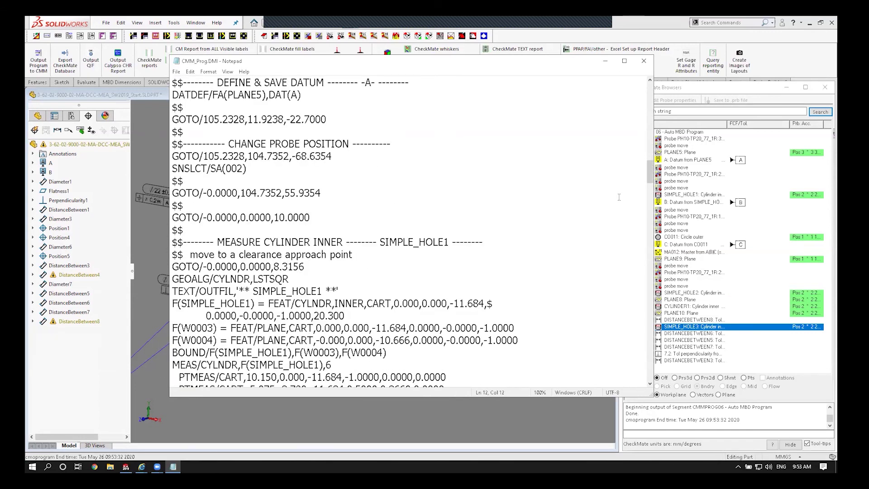
{"action": "scroll", "coordinate": [618, 197], "scroll_direction": "down", "scroll_amount": 4}
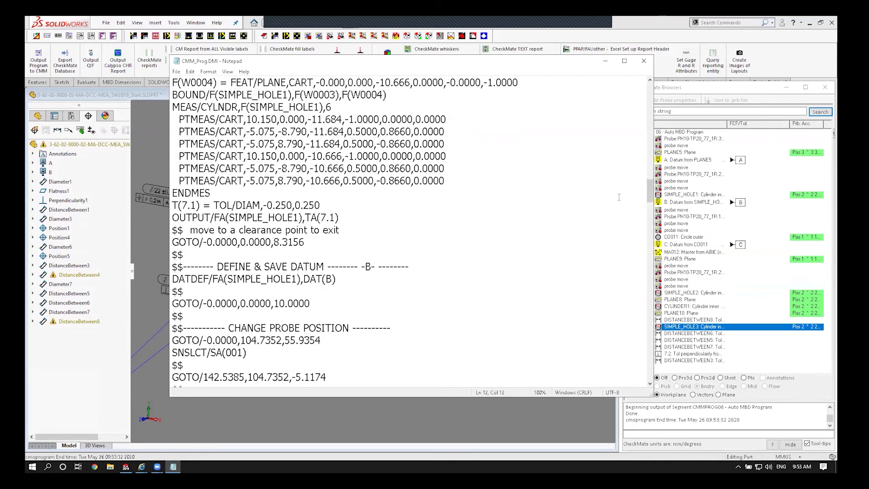
{"action": "scroll", "coordinate": [619, 197], "scroll_direction": "down", "scroll_amount": 3}
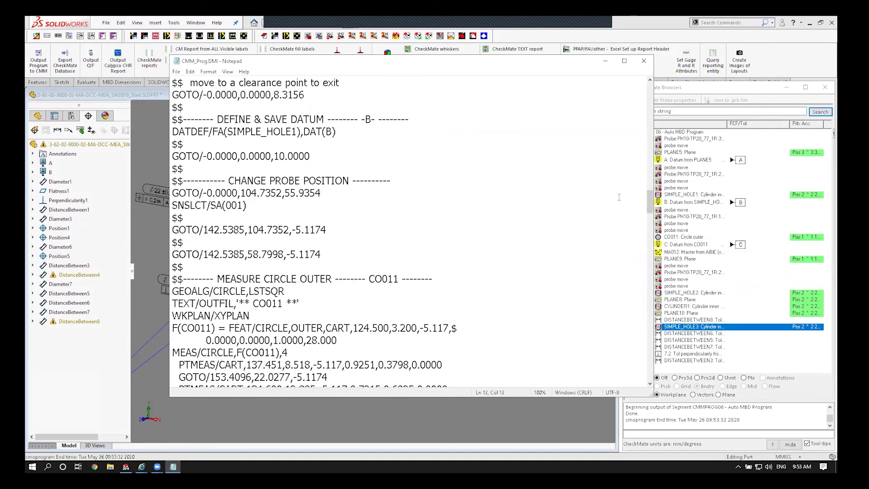
{"action": "scroll", "coordinate": [618, 197], "scroll_direction": "down", "scroll_amount": 5}
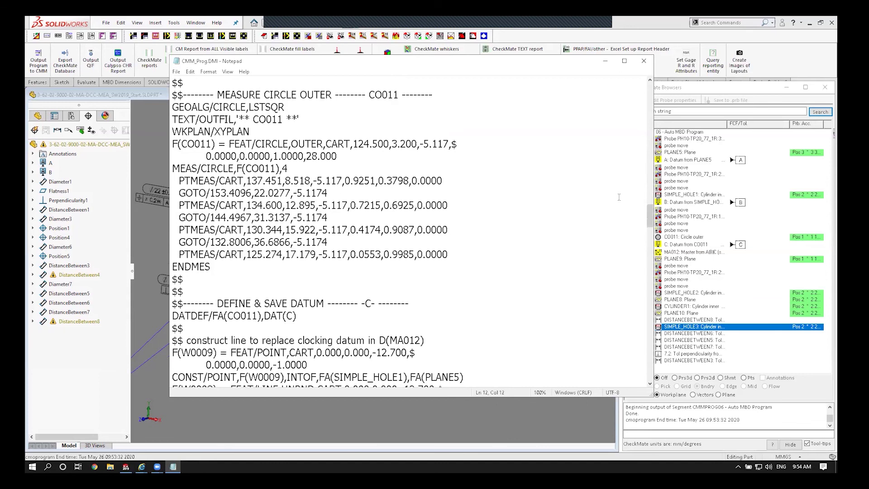
{"action": "scroll", "coordinate": [619, 197], "scroll_direction": "down", "scroll_amount": 6}
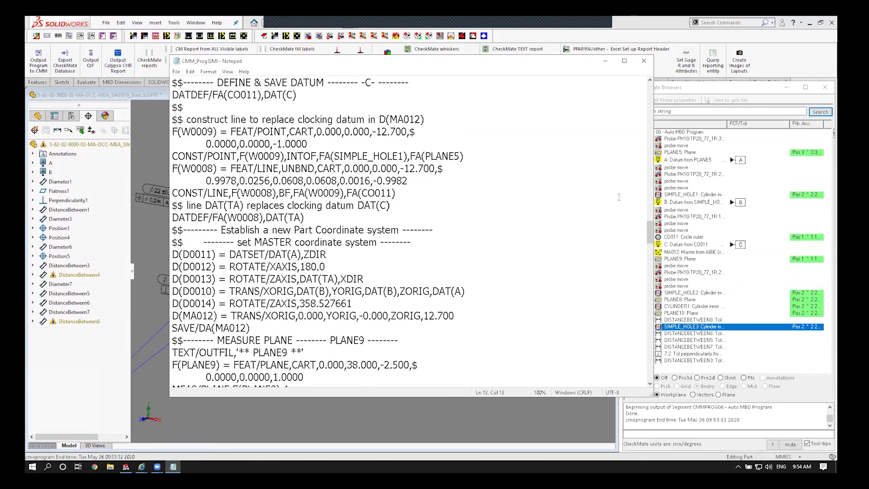
{"action": "left_click_drag", "start_coordinate": [380, 242], "coordinate": [262, 242]}
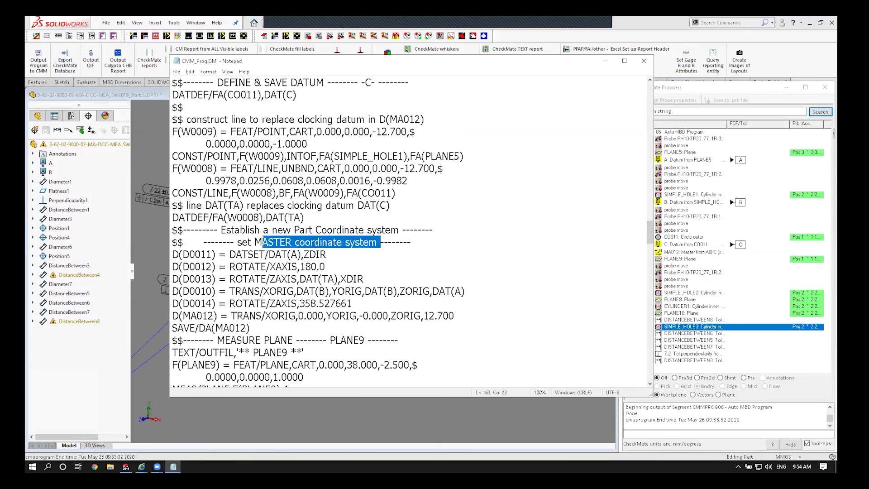
Review the remaining feature measurements and tolerance outputs through the end of the DMIS file, and minimize its window
{"action": "scroll", "coordinate": [580, 258], "scroll_direction": "down", "scroll_amount": 12}
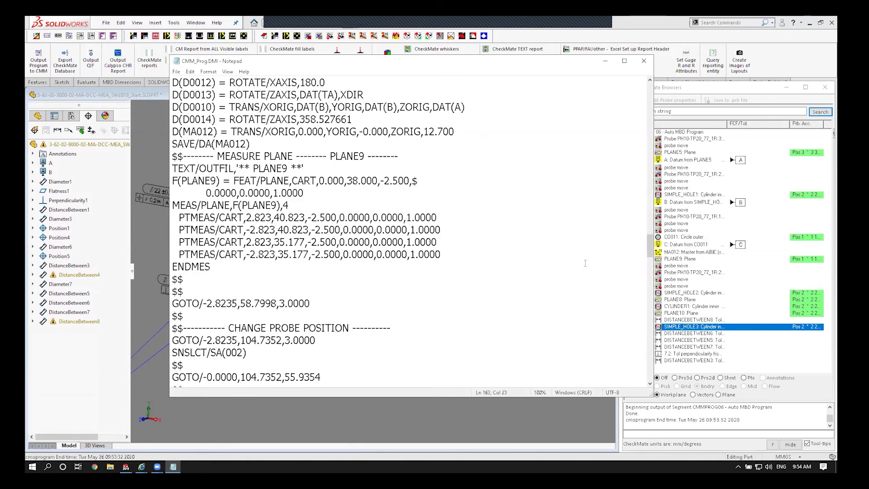
{"action": "scroll", "coordinate": [585, 263], "scroll_direction": "down", "scroll_amount": 7}
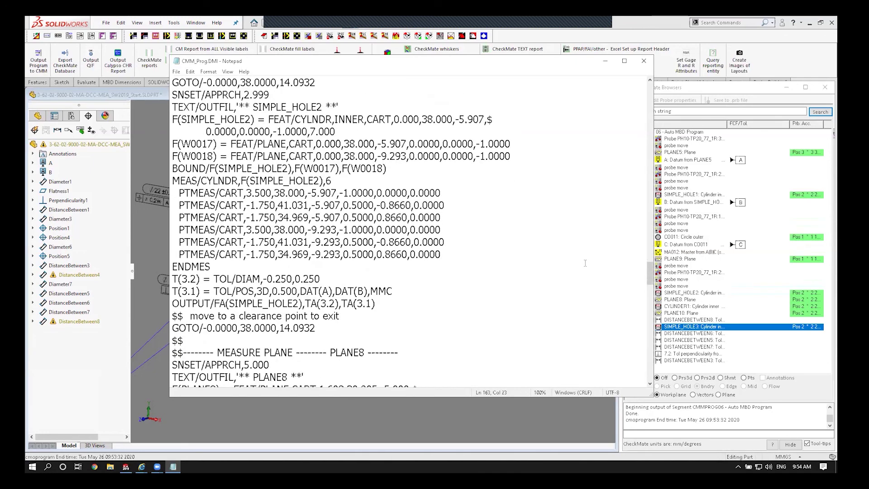
{"action": "left_click_drag", "start_coordinate": [650, 289], "coordinate": [650, 368]}
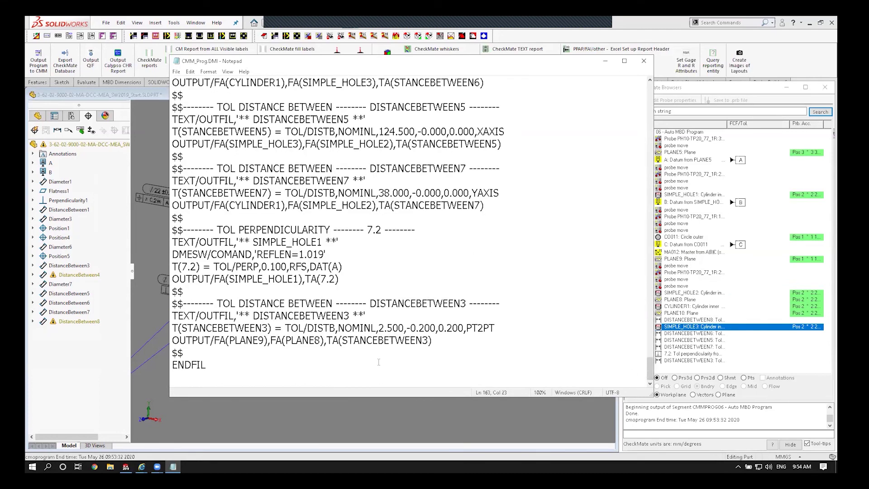
{"action": "left_click", "coordinate": [272, 339]}
{"action": "left_click", "coordinate": [607, 64]}
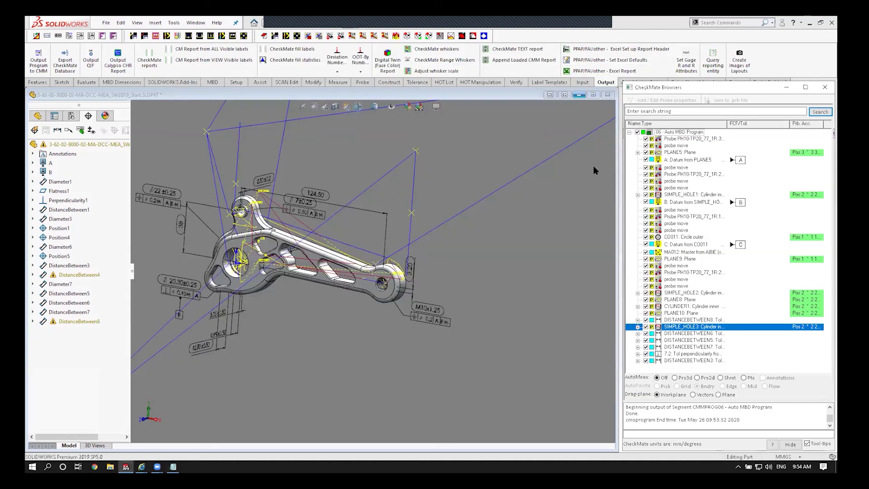